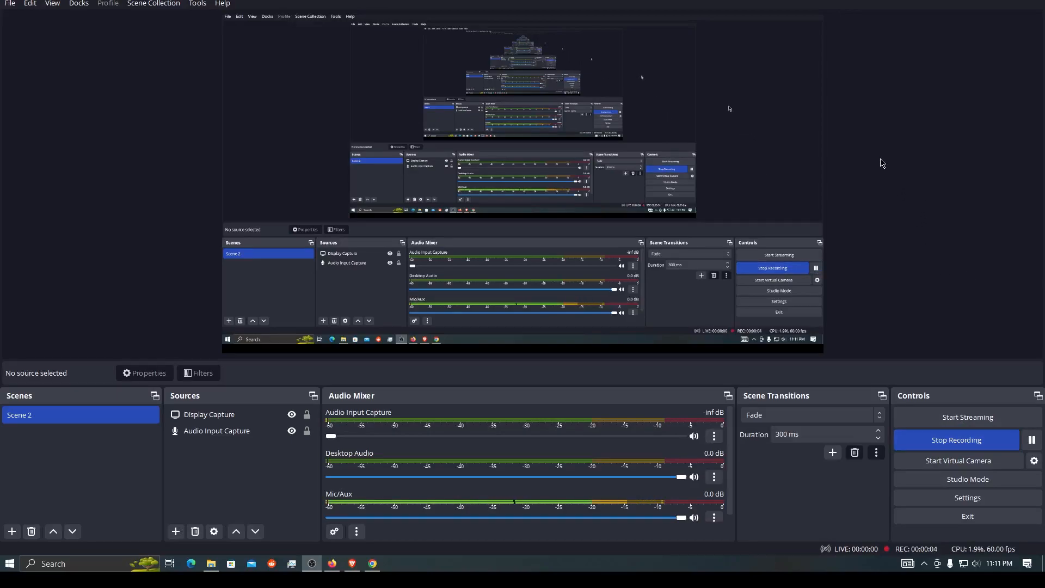
Switch to Firefox and open the login page of the ProFreeHost website.
click(333, 565)
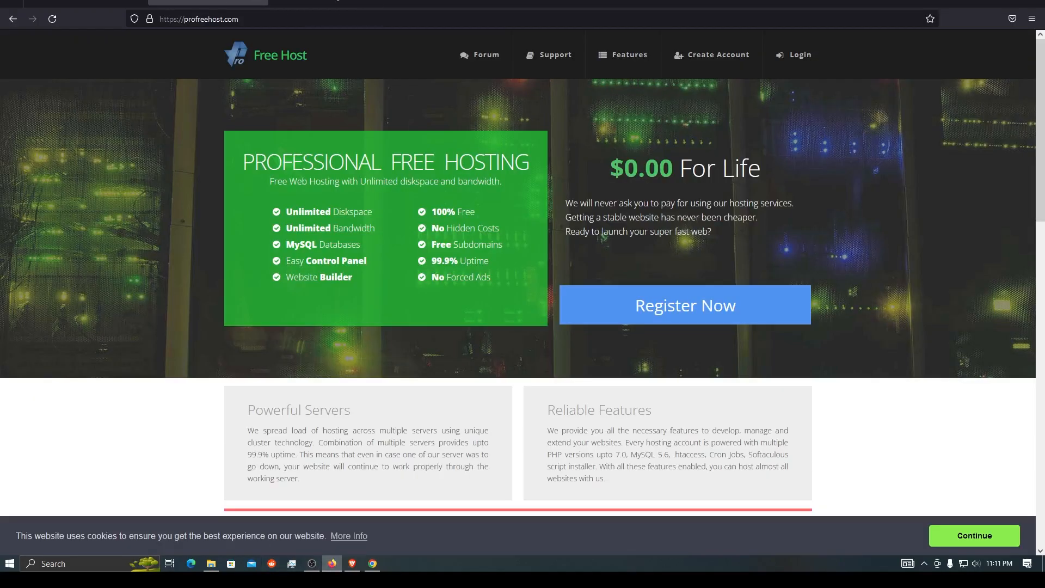
click(203, 11)
click(897, 60)
click(807, 56)
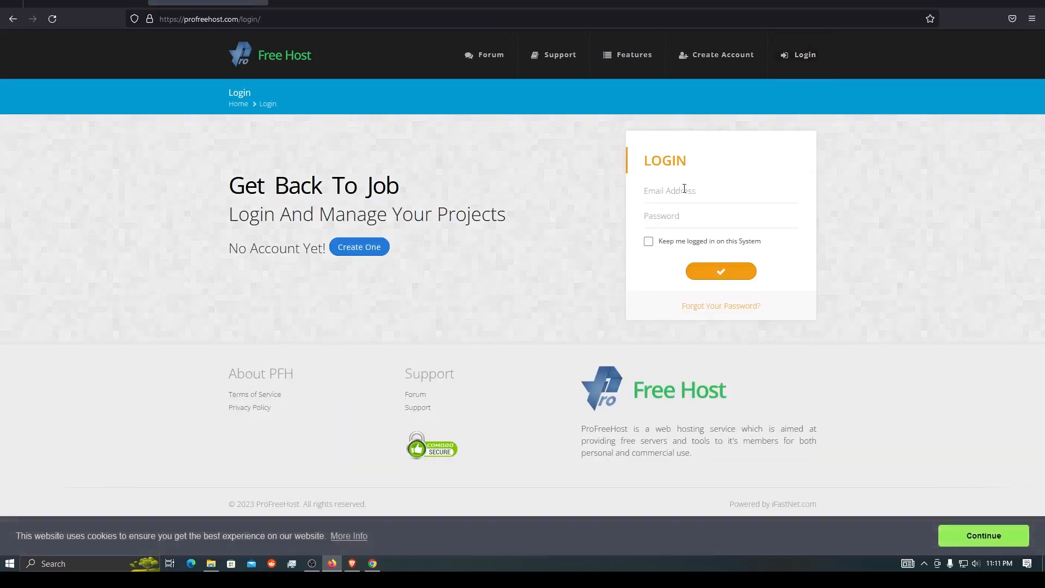
Try to log in to ProFreeHost by entering the account's email address and password.
click(684, 189)
key(ctrl+v)
key(Tab)
text(s)
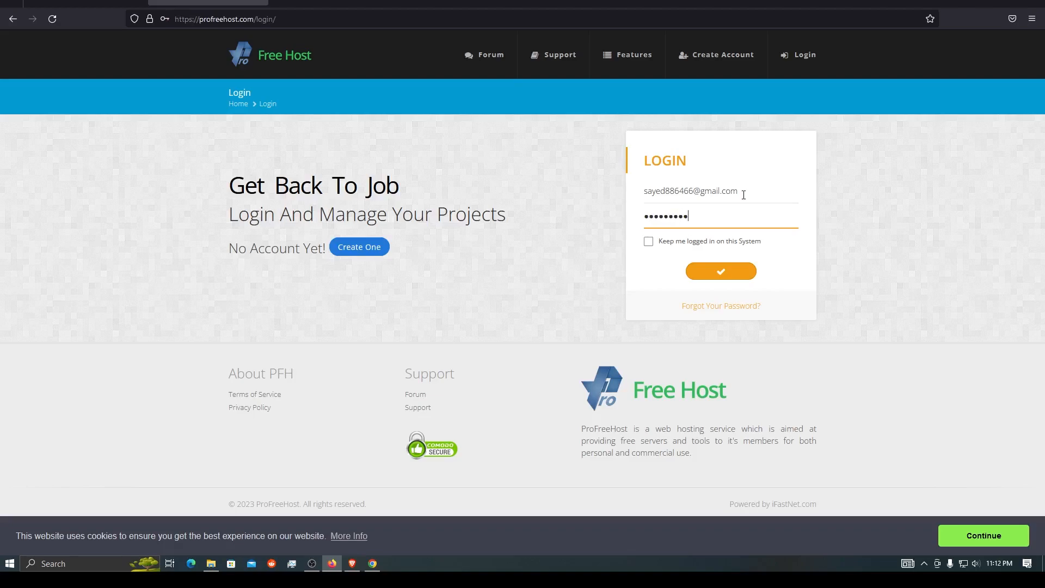
triple_click(656, 241)
click(721, 271)
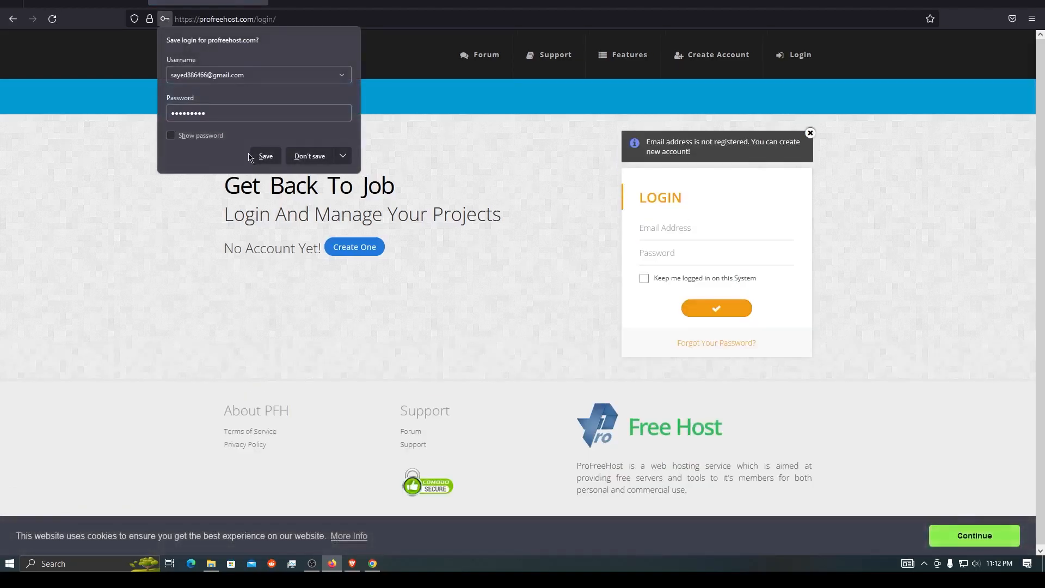
Open the account registration page and submit the sign-up form with the prefilled email address and password.
drag(661, 151, 568, 258)
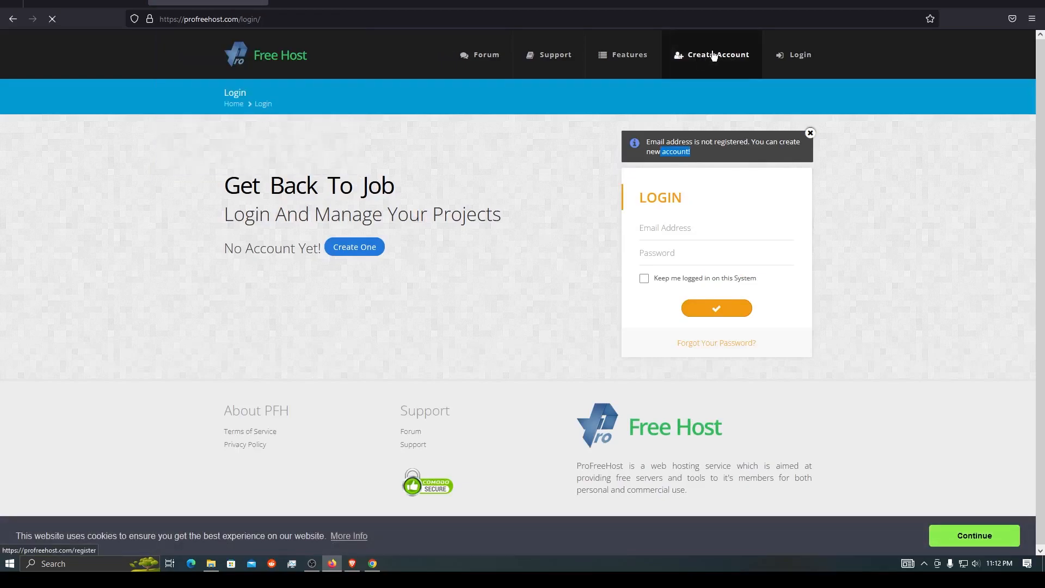
click(713, 54)
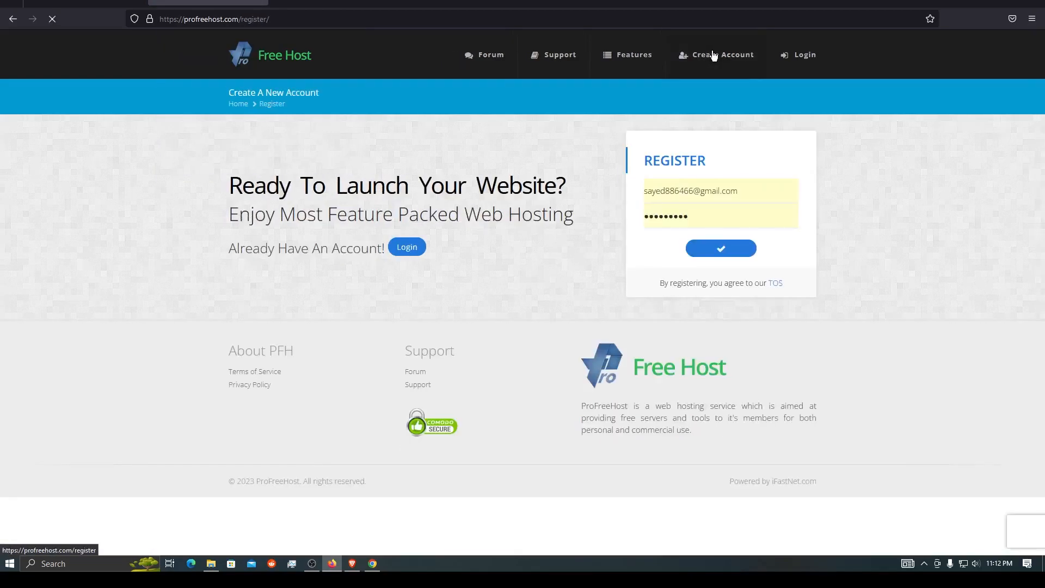
click(724, 248)
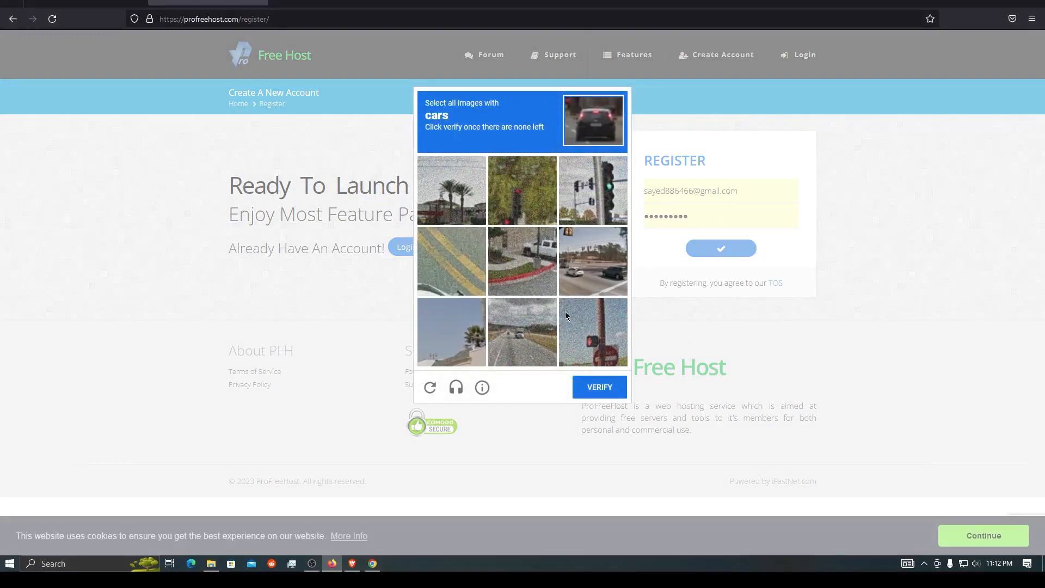
Select all images with cars in the registration captcha, including replacement images, and verify the answer.
click(524, 269)
click(587, 275)
click(527, 337)
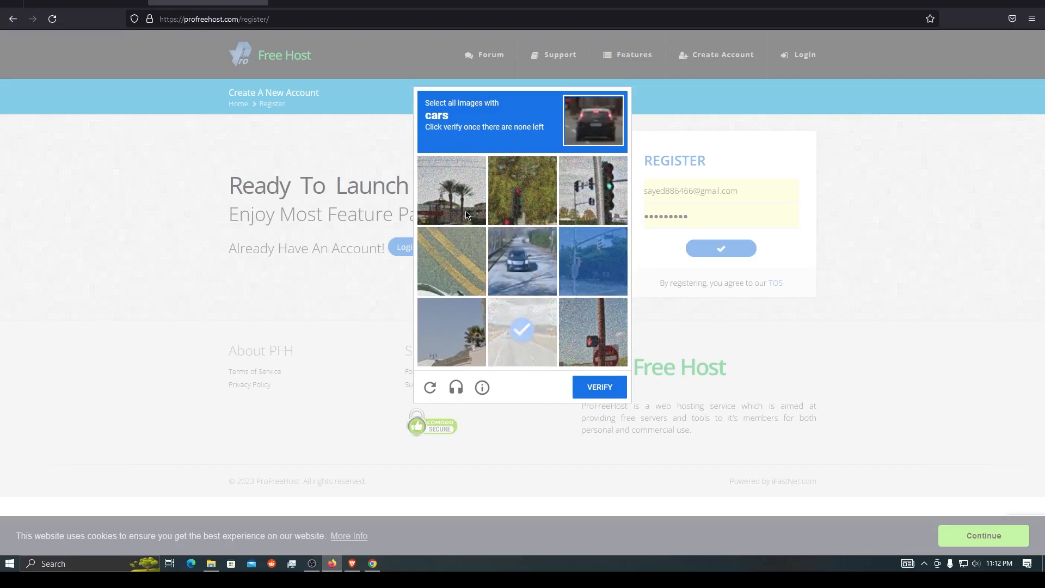
click(551, 265)
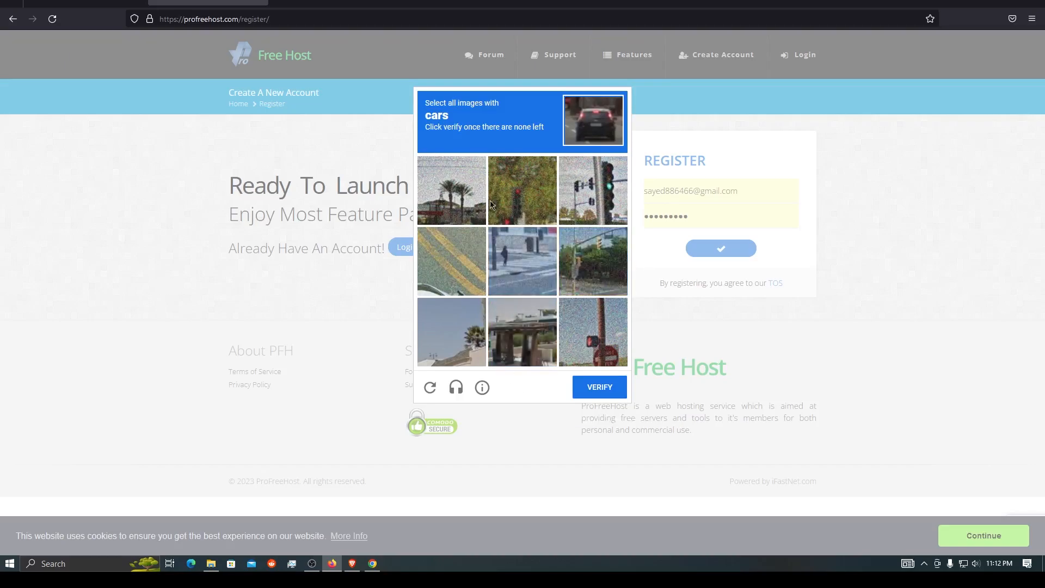
click(599, 387)
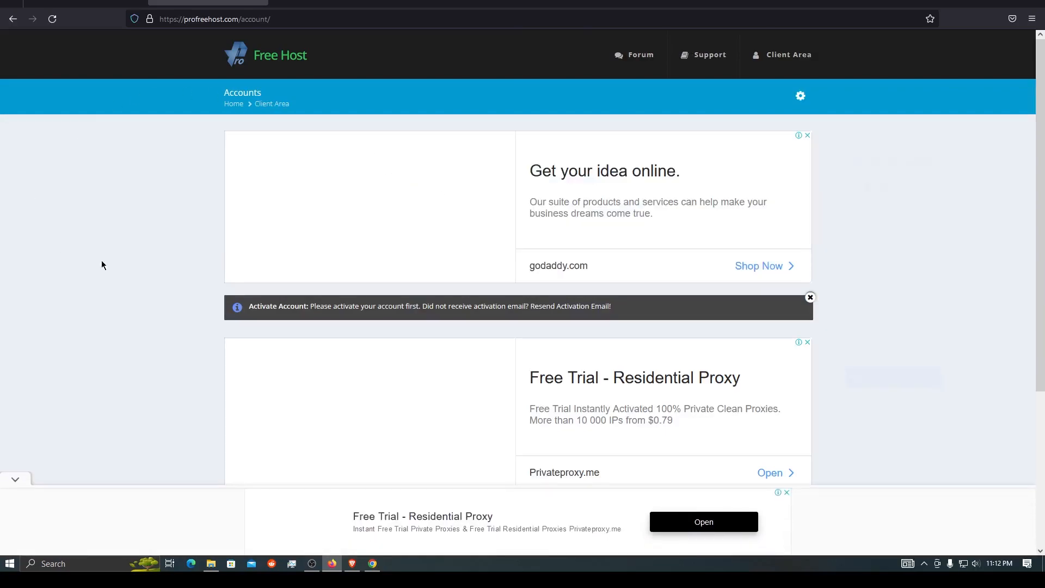
Open the Account Activation email from ProFreeHost in Gmail and activate the account from it.
scroll(174, 240, down, 1)
scroll(652, 316, up, 1)
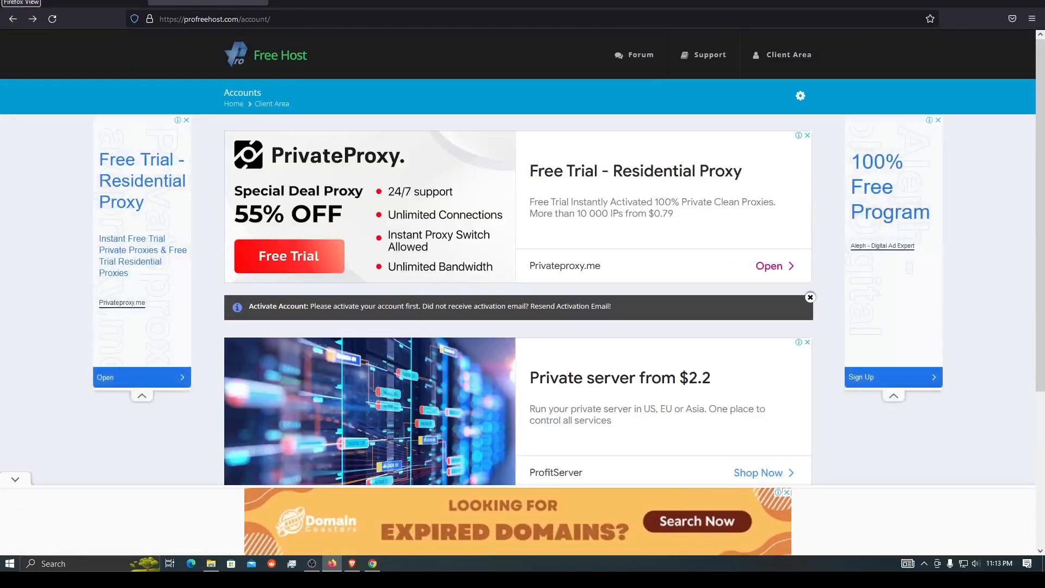
drag(386, 316, 609, 312)
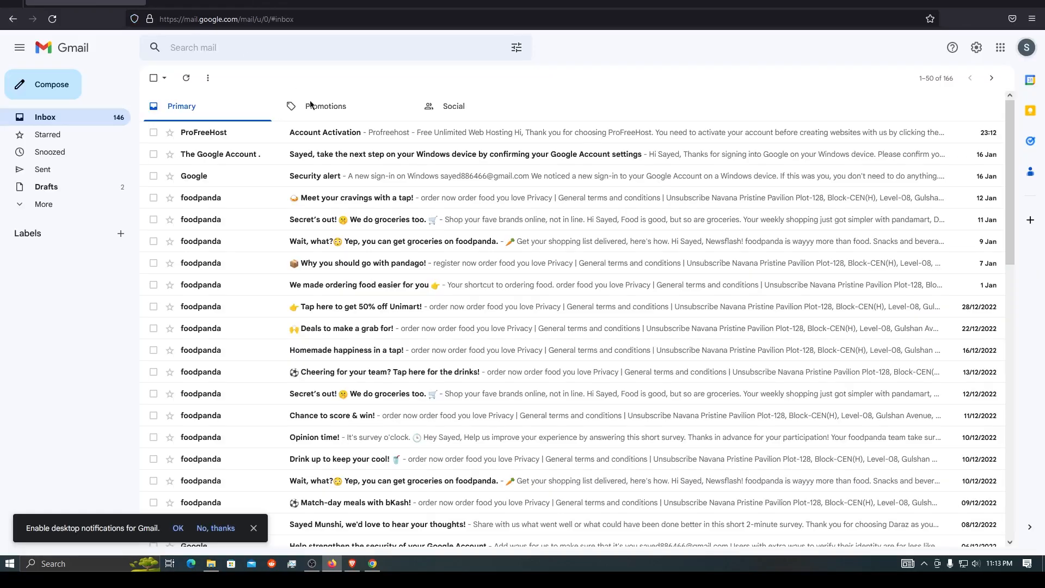
click(306, 136)
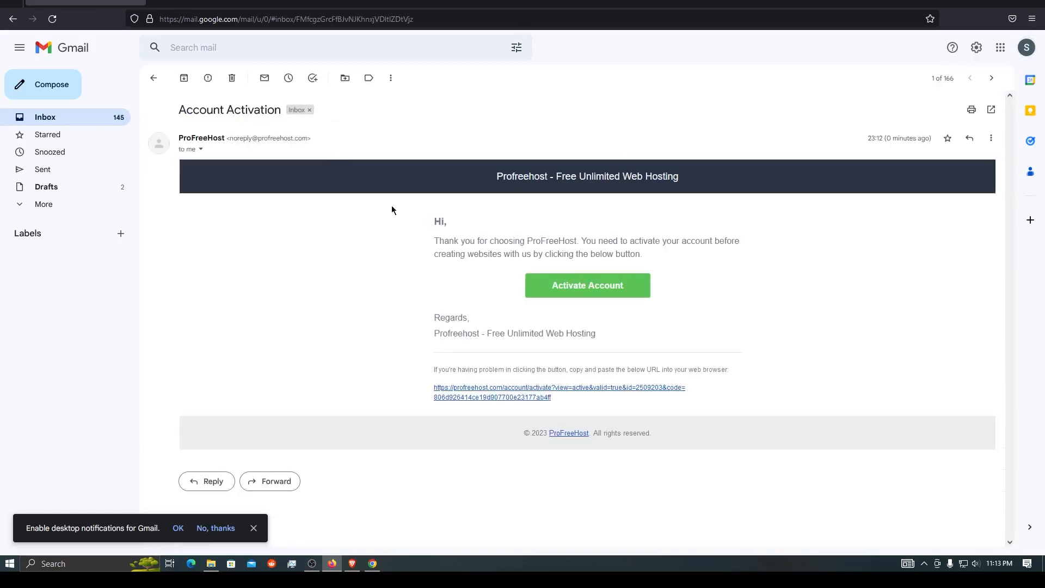
click(578, 295)
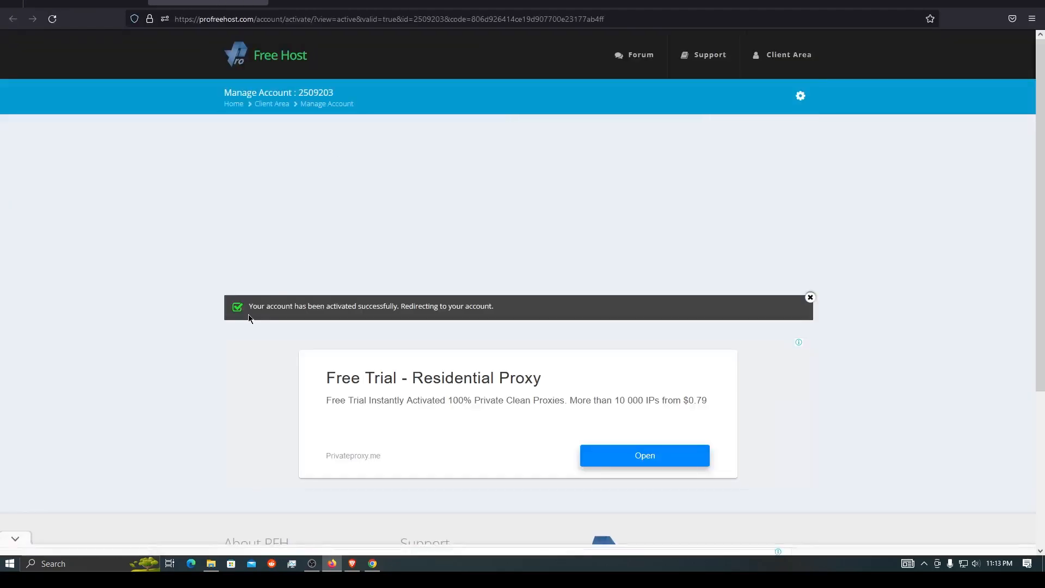
Read the activation message and open the form for creating a new hosting account in the client area.
drag(263, 306, 460, 305)
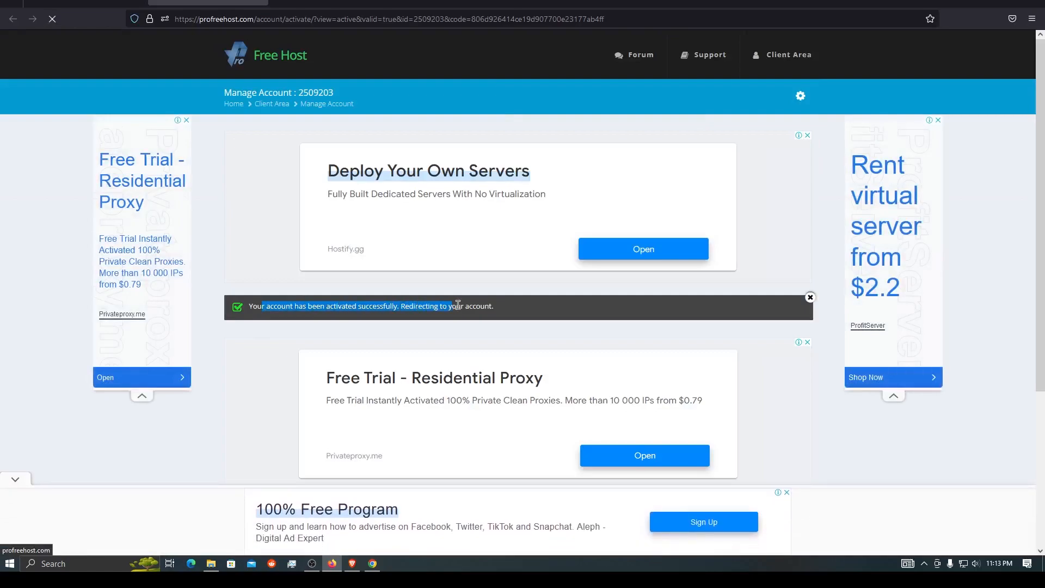
scroll(583, 252, down, 3)
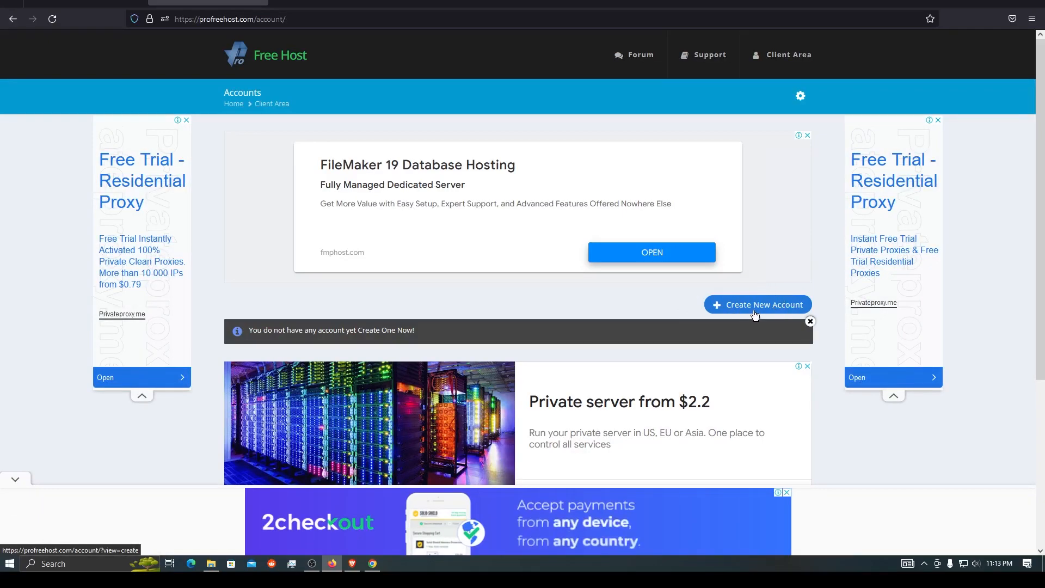
click(747, 306)
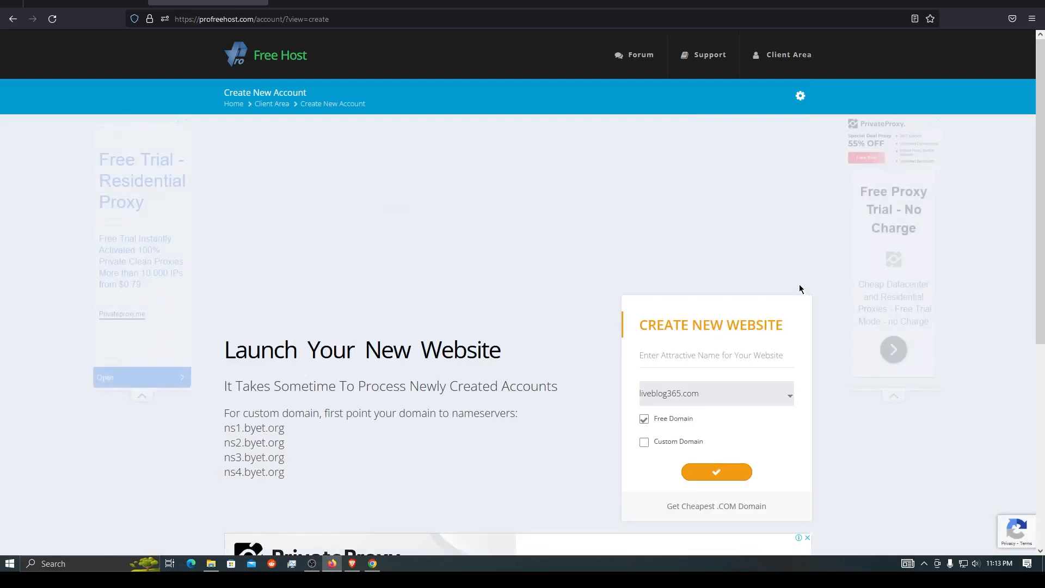
Choose unaux.com as the free domain and enter hashkode as the new website's name.
scroll(800, 289, down, 1)
click(675, 310)
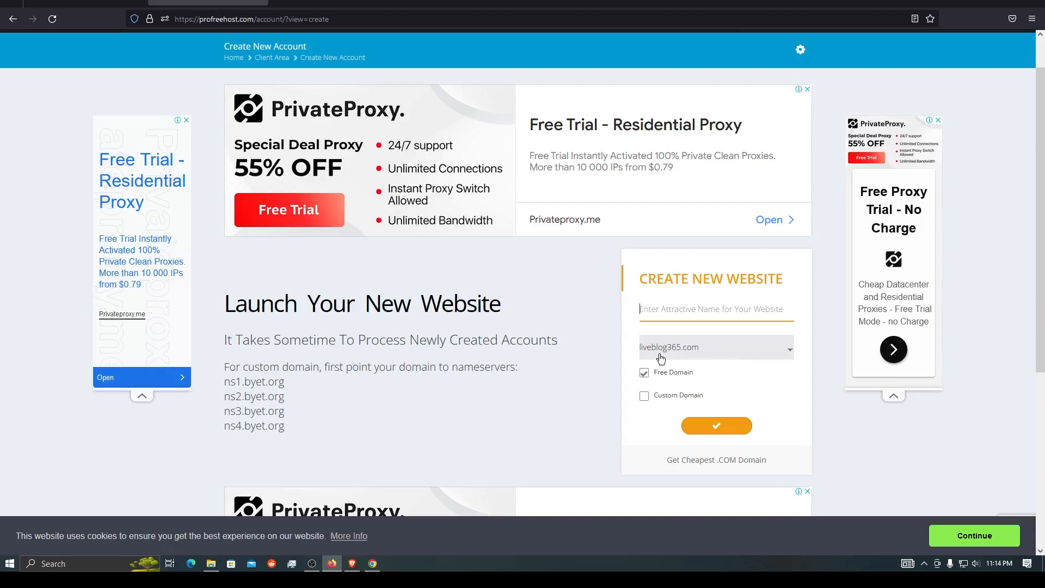
click(712, 360)
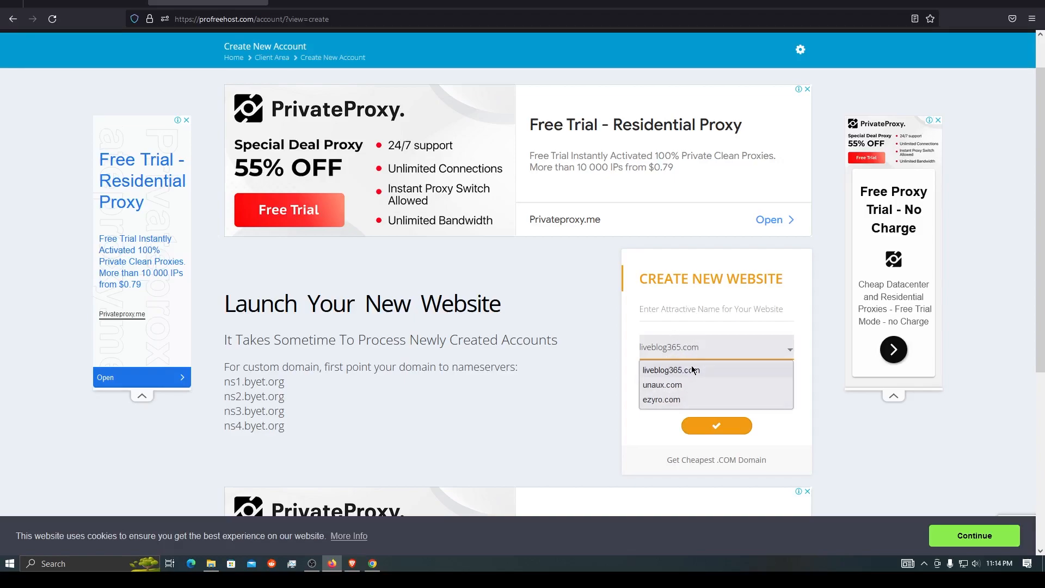
click(662, 384)
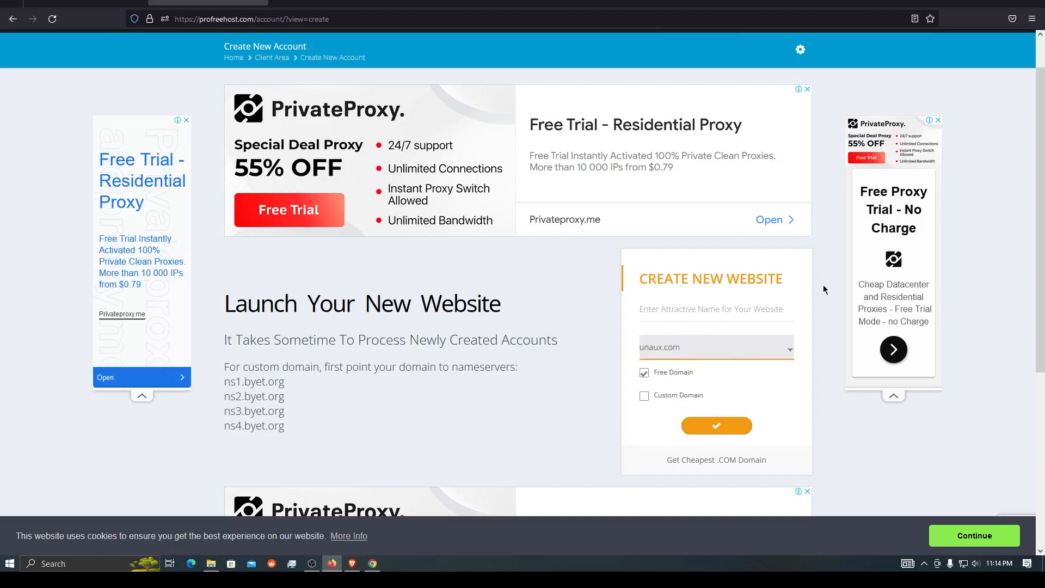
click(693, 310)
text(saye)
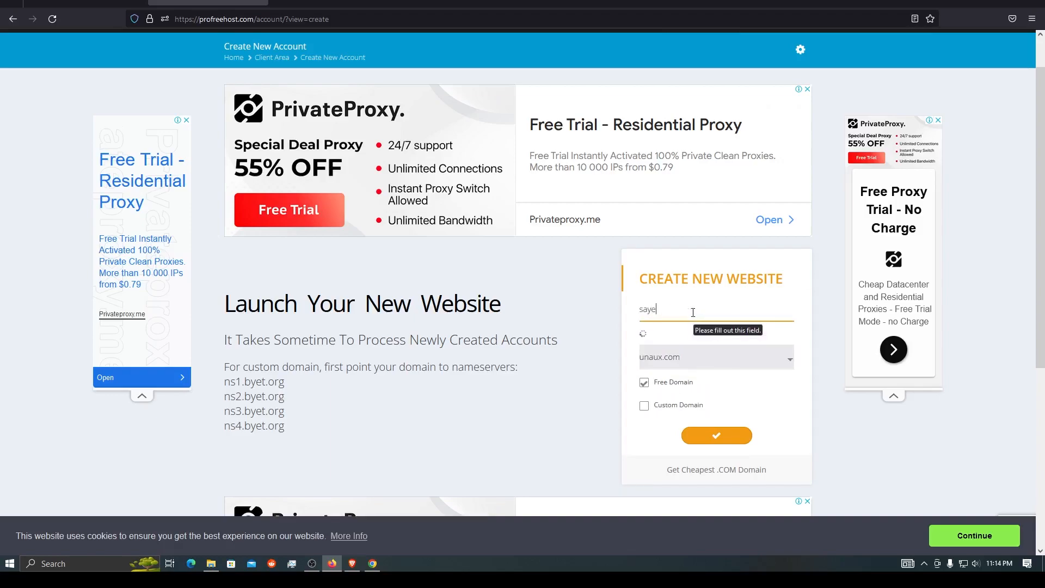
key(BackSpace)
key(BackSpace)
text(has)
Check the website name's availability under ezyro.com and liveblog365.com, and set the domain back to unaux.com.
click(706, 357)
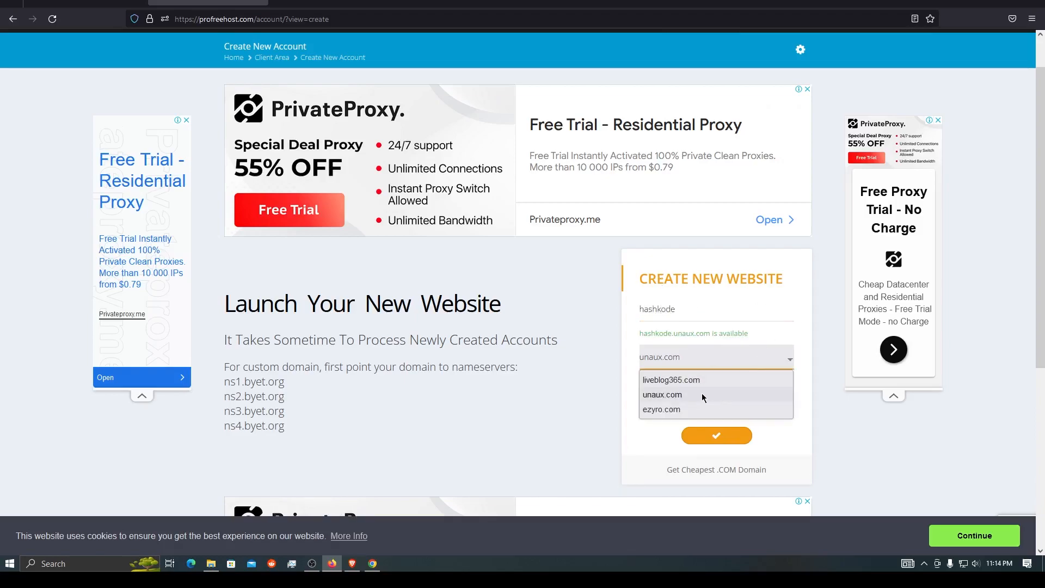
click(702, 409)
click(705, 354)
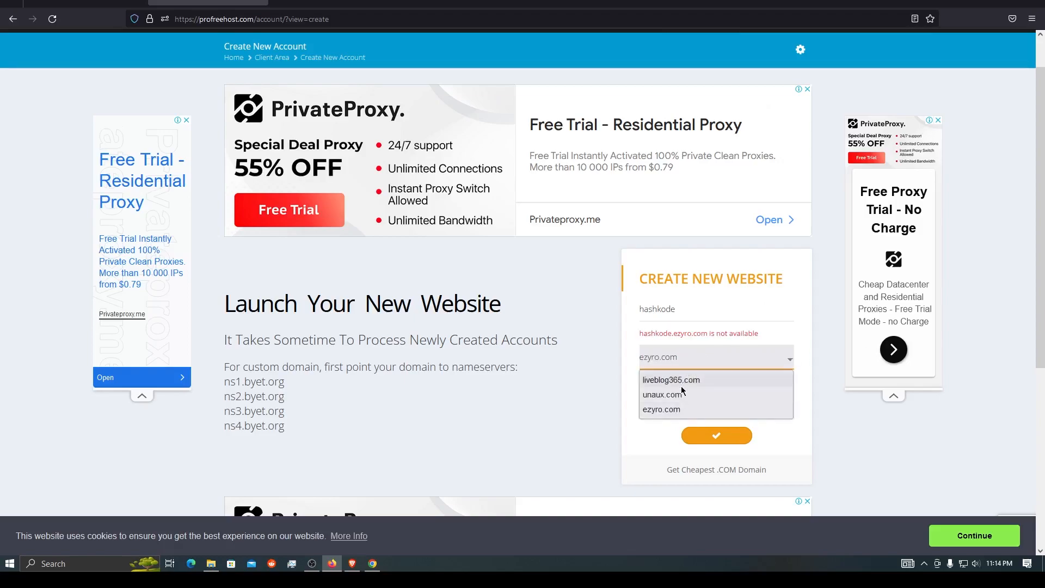
click(683, 381)
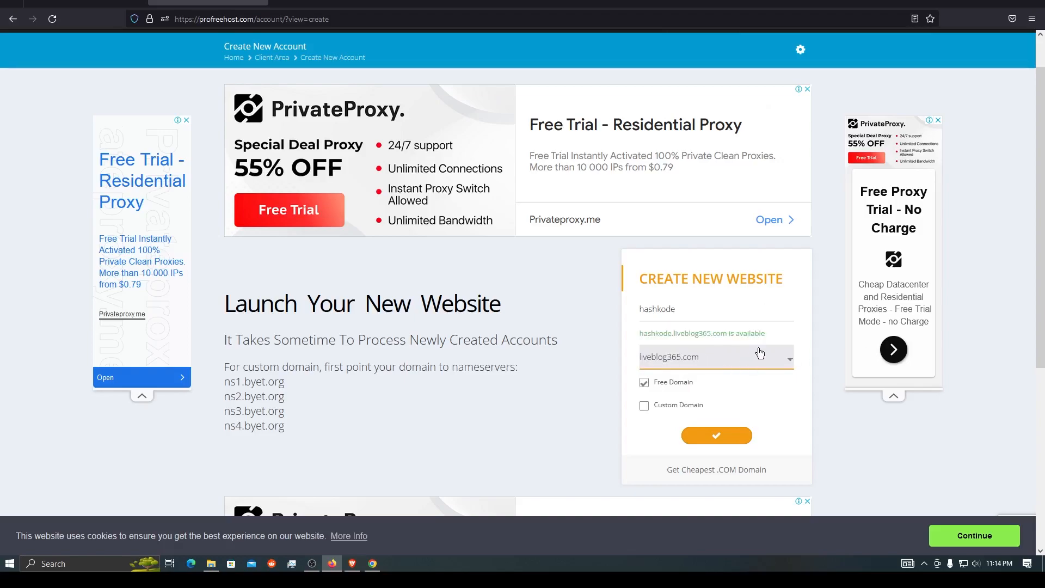
click(731, 371)
click(688, 393)
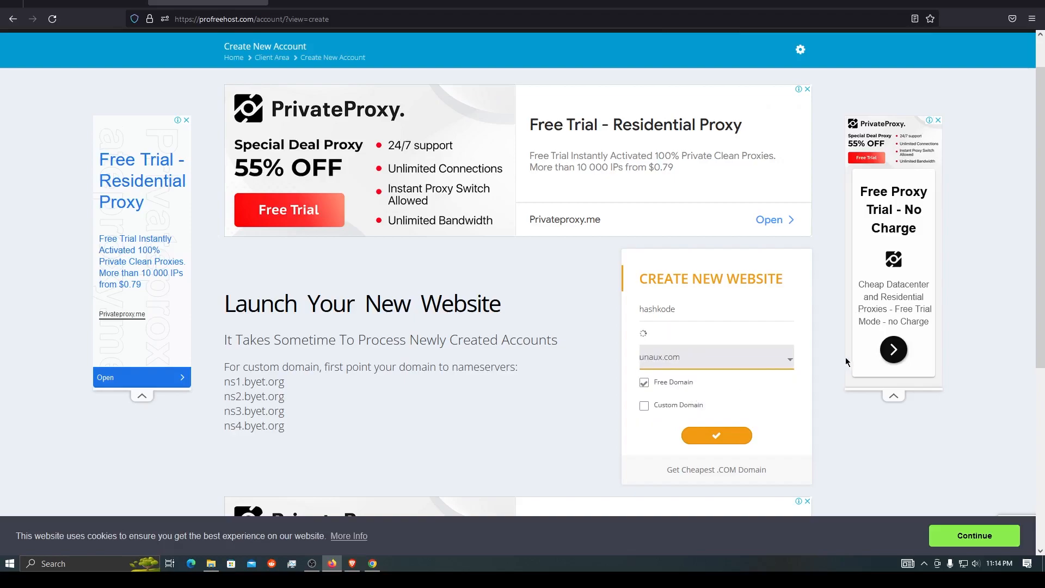
Submit the new website hashkode.unaux.com and complete the captcha by selecting the images with cars.
click(717, 434)
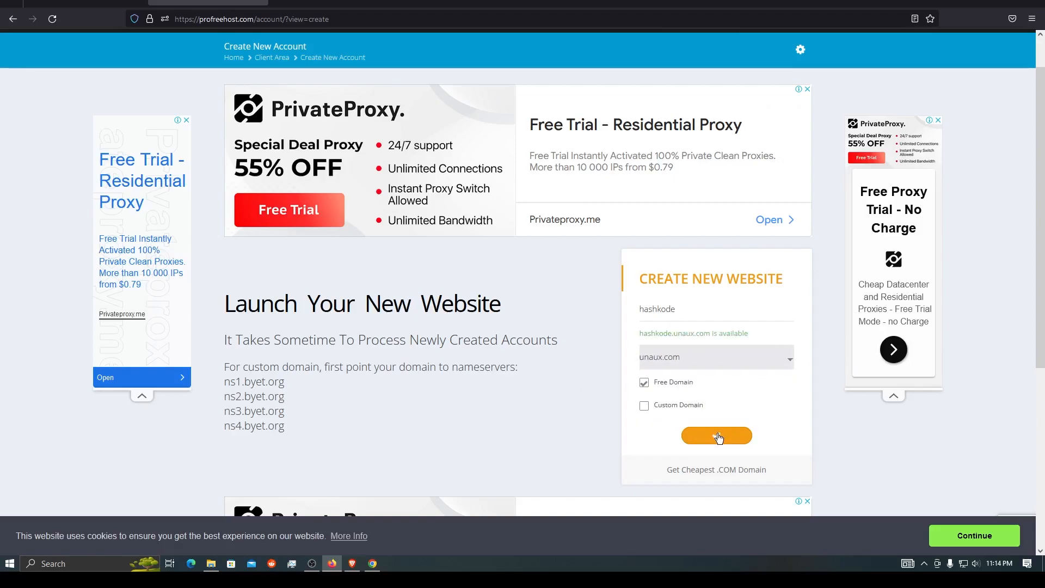
scroll(483, 307, down, 2)
click(447, 256)
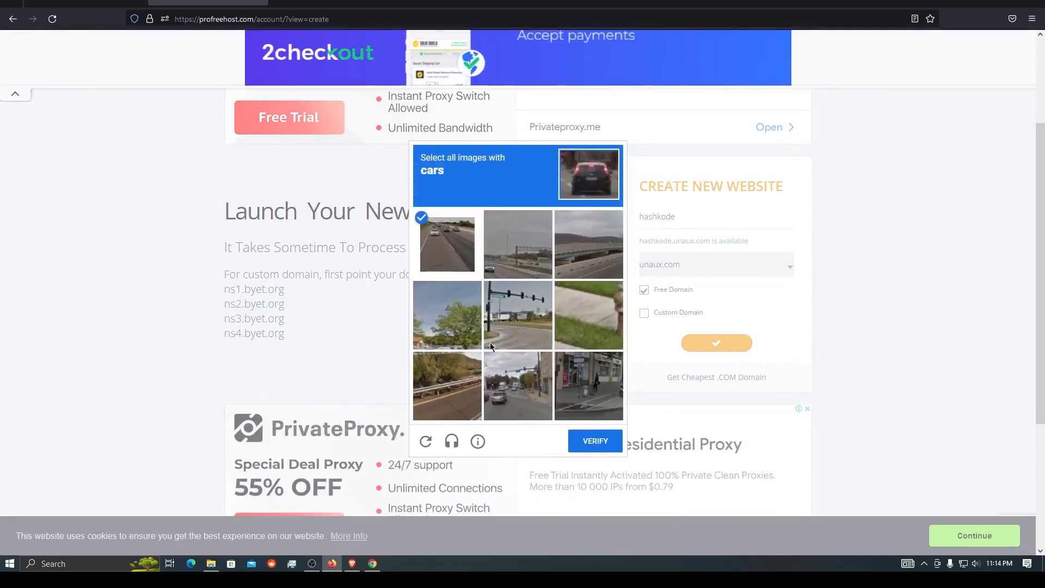
click(517, 407)
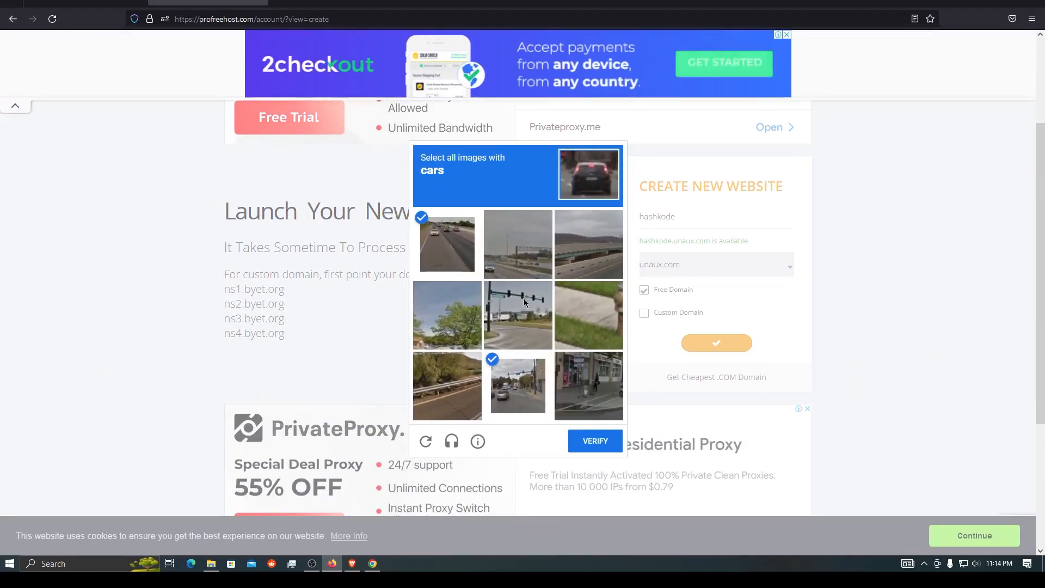
click(517, 244)
click(602, 445)
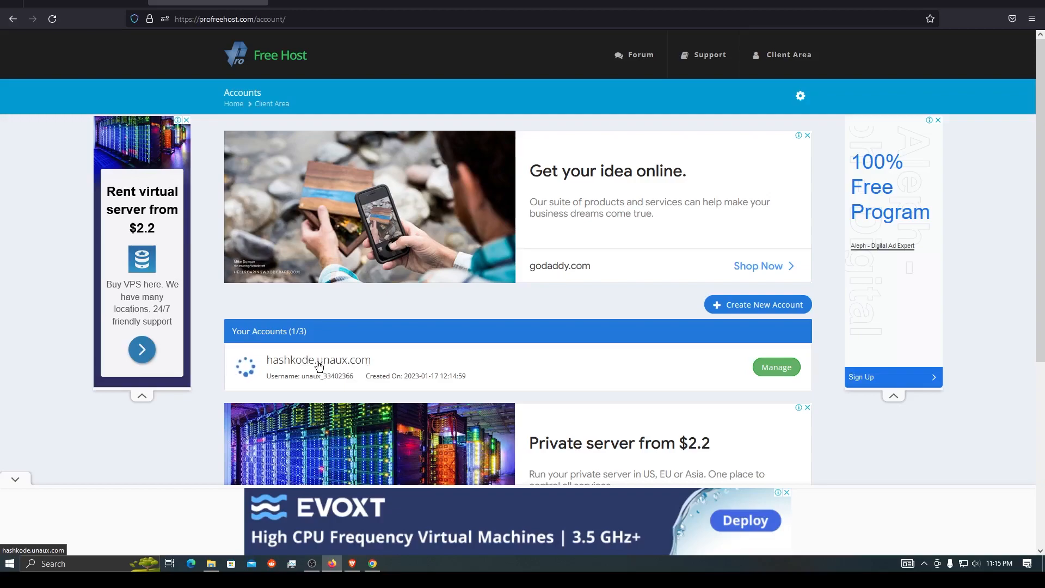
Open the management page of hashkode.unaux.com and review the creation status and overview details.
click(777, 367)
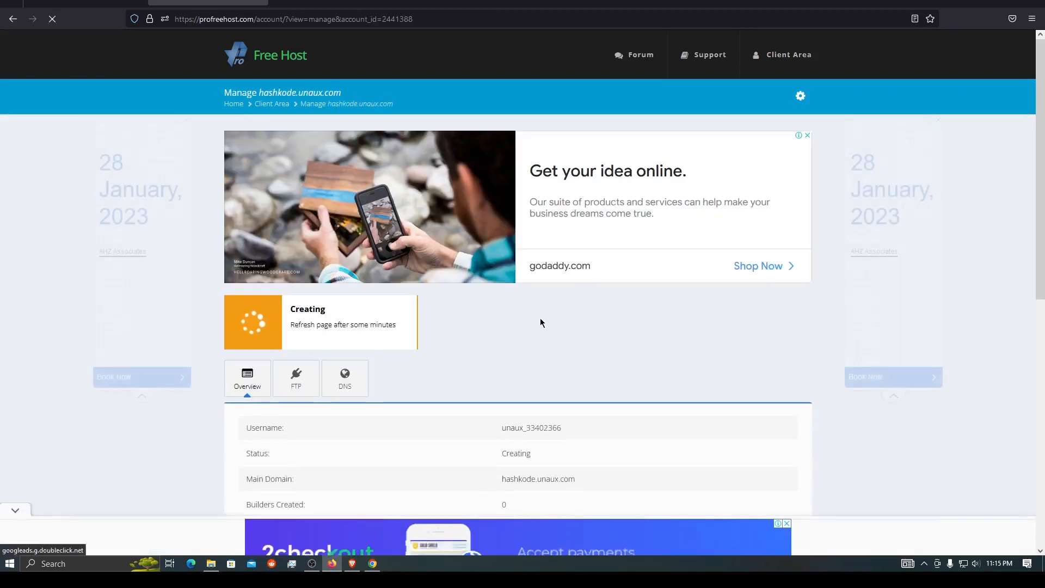
scroll(540, 318, down, 1)
scroll(318, 350, down, 1)
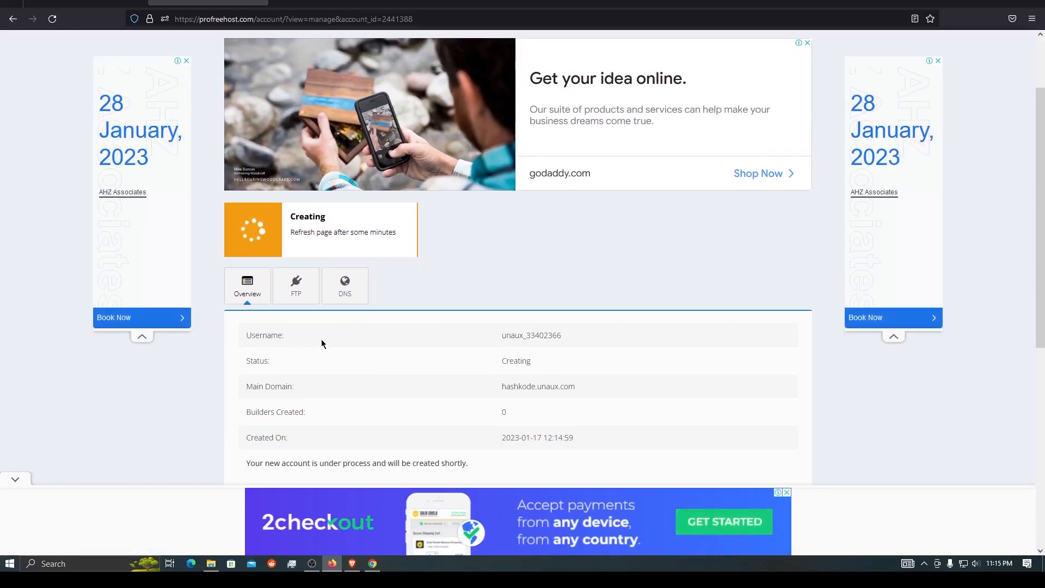
scroll(432, 345, down, 2)
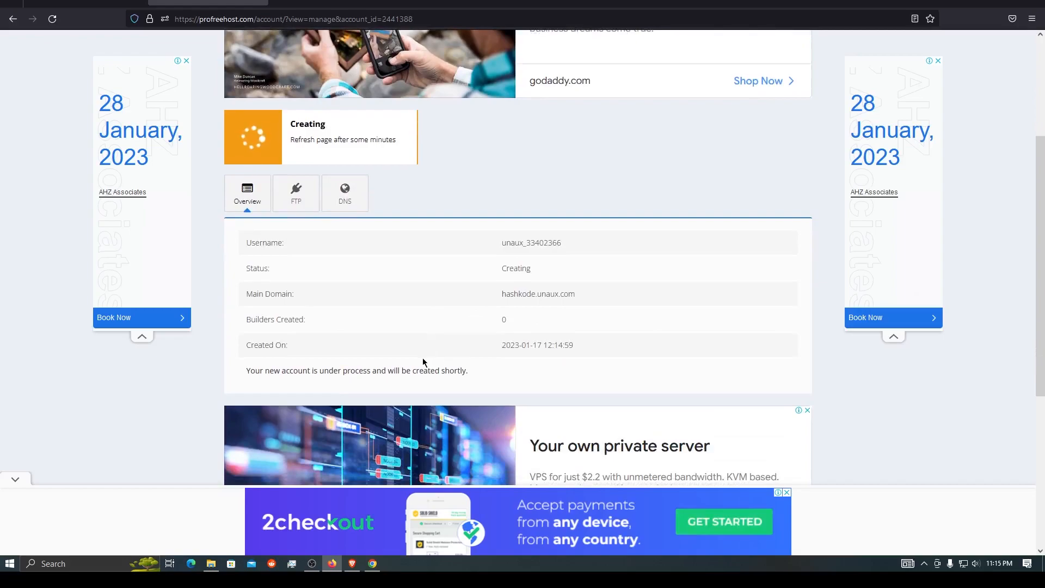
scroll(423, 358, up, 4)
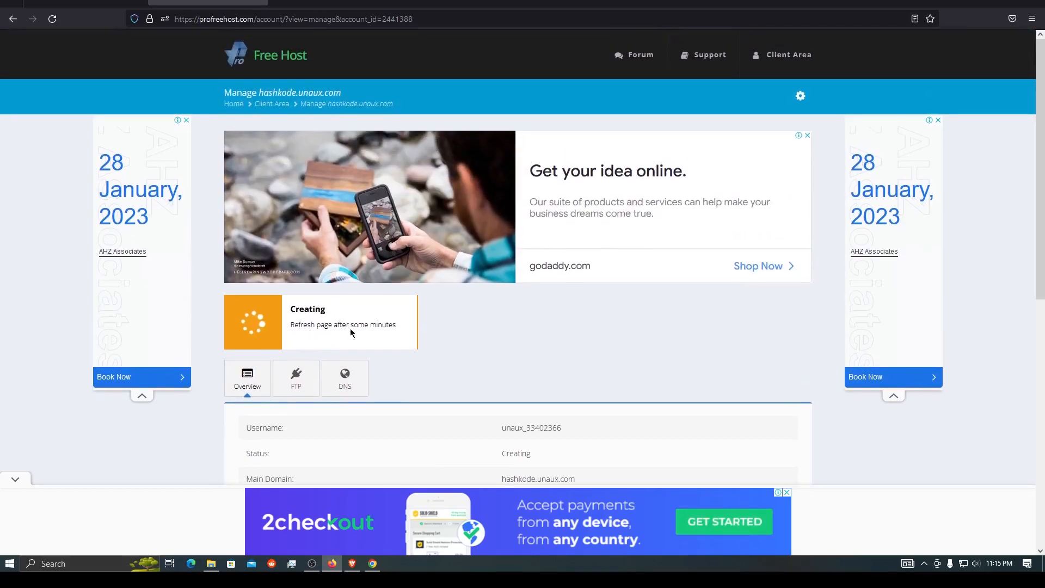
Refresh the website's status, open its control panel despite the insecure-connection warning, and approve service e-mail notifications.
click(52, 19)
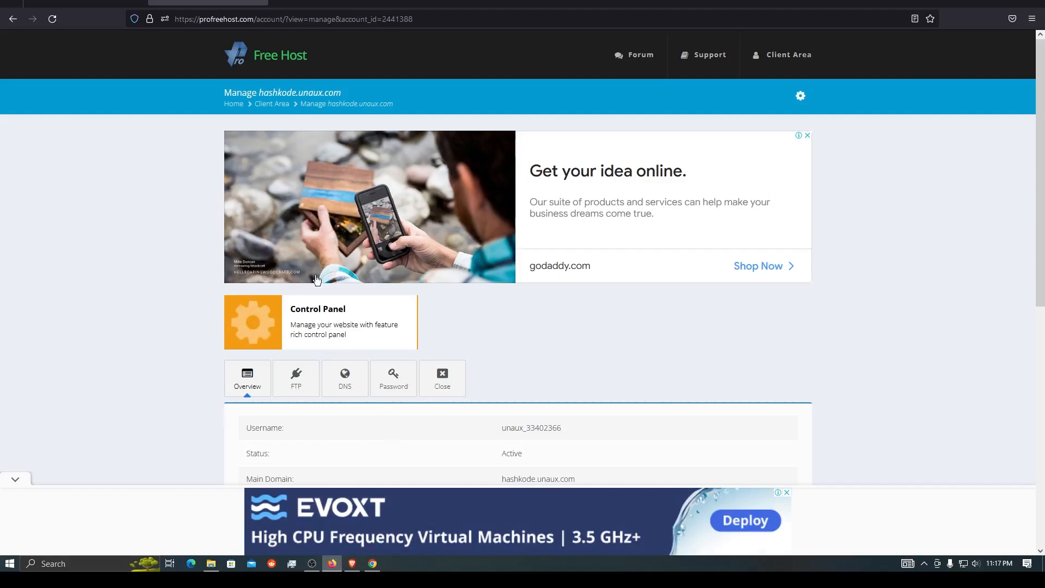
click(337, 324)
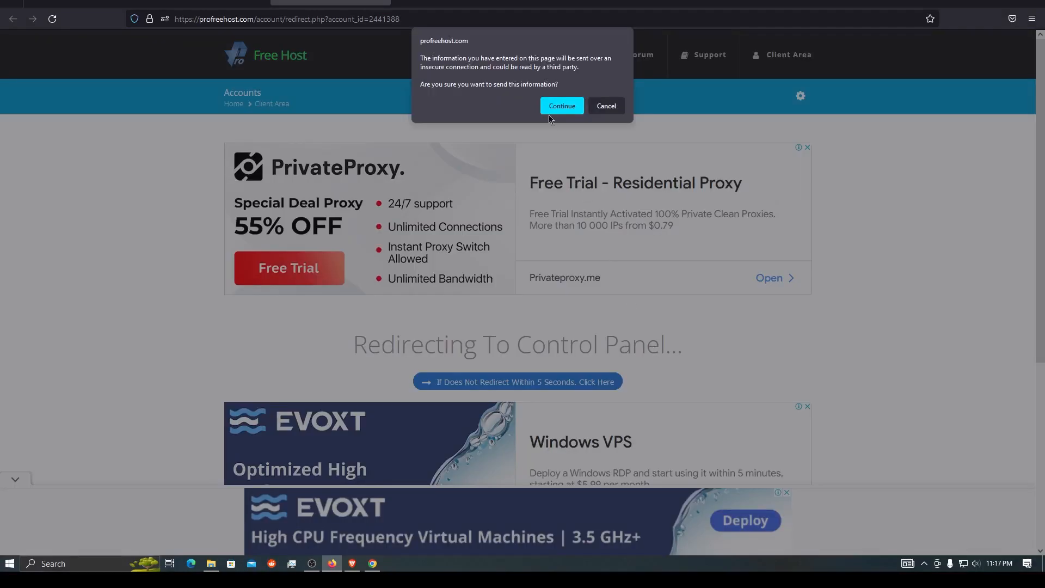
click(561, 106)
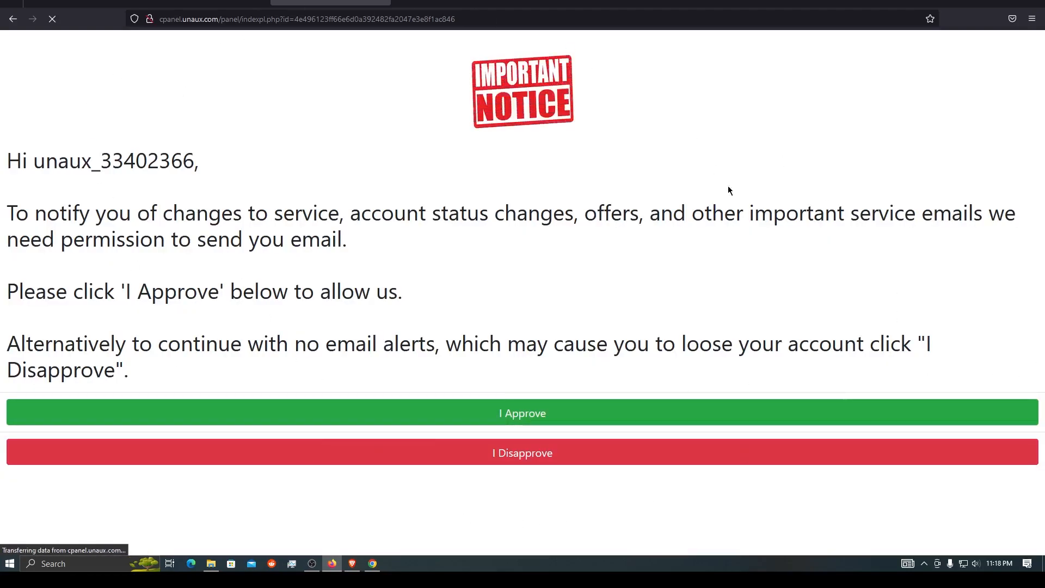
click(543, 418)
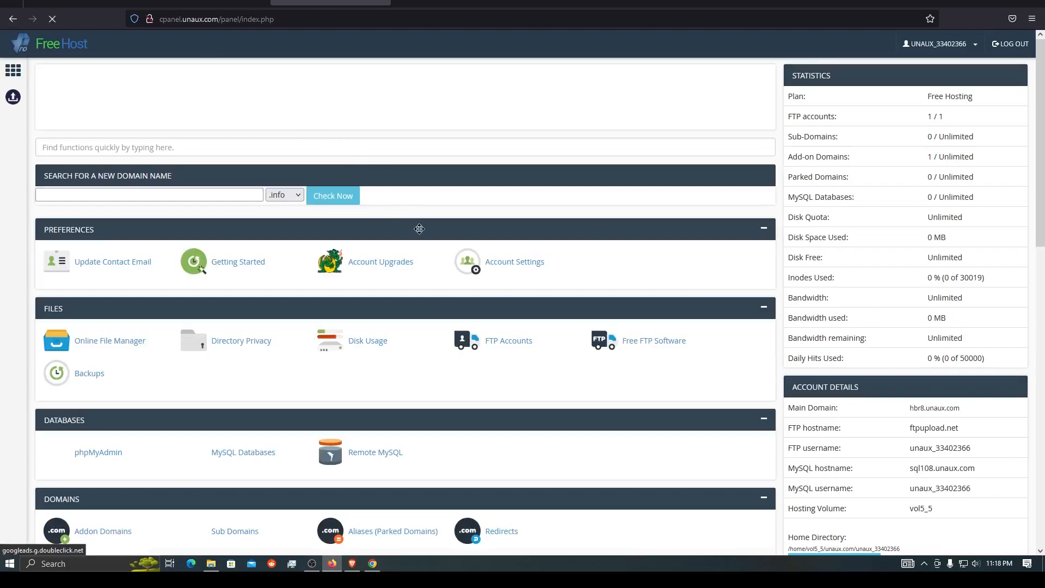
Open the Softaculous Apps Installer and load the WordPress installation form, reloading the page after the connection error.
scroll(359, 240, down, 2)
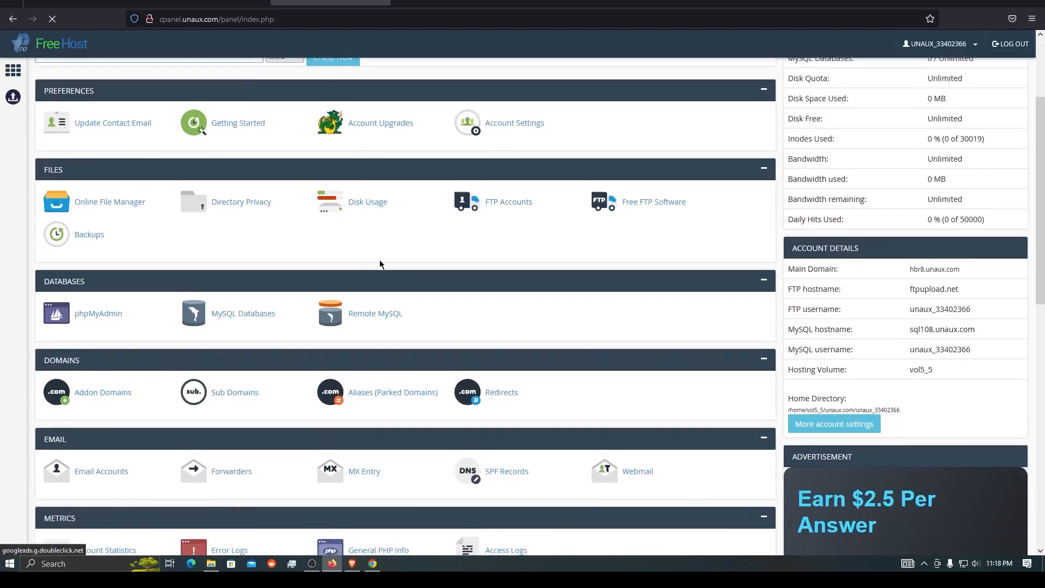
scroll(380, 264, down, 5)
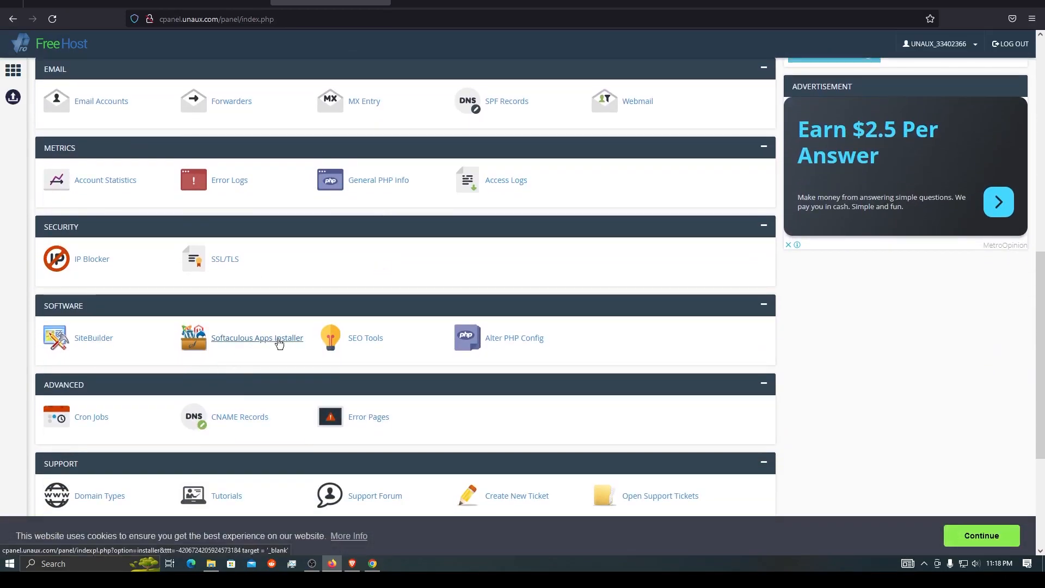
click(280, 339)
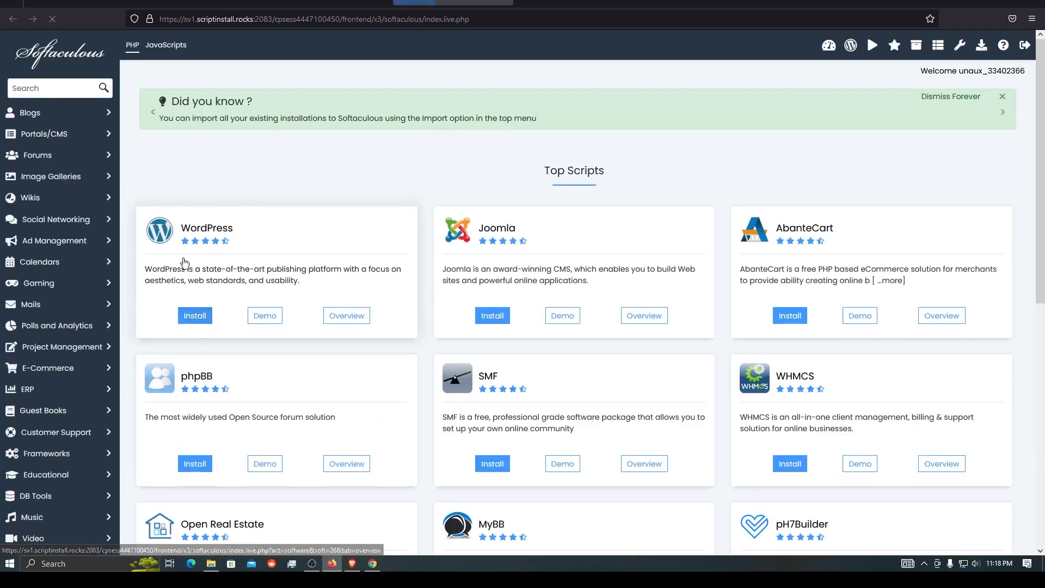
click(448, 251)
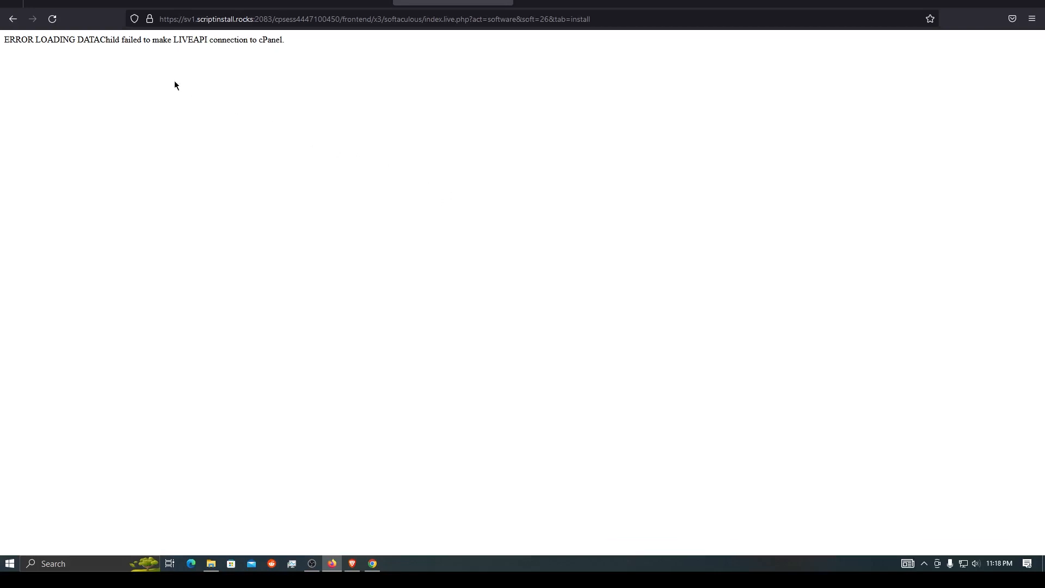
click(51, 25)
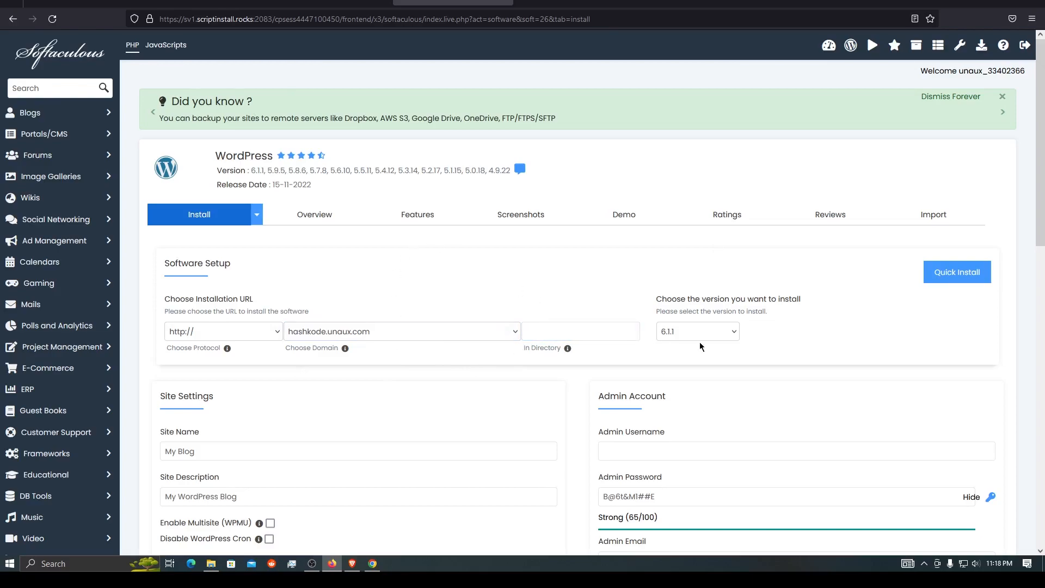
Open a blank Notepad document for the login details and shrink its window so the Admin Account fields stay visible.
scroll(700, 342, down, 2)
click(612, 306)
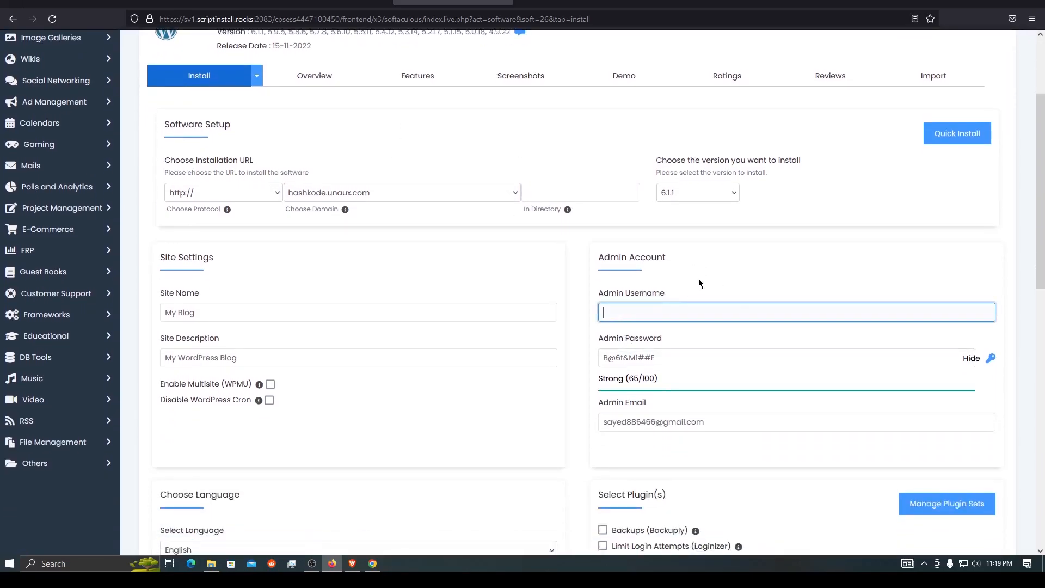
click(3, 575)
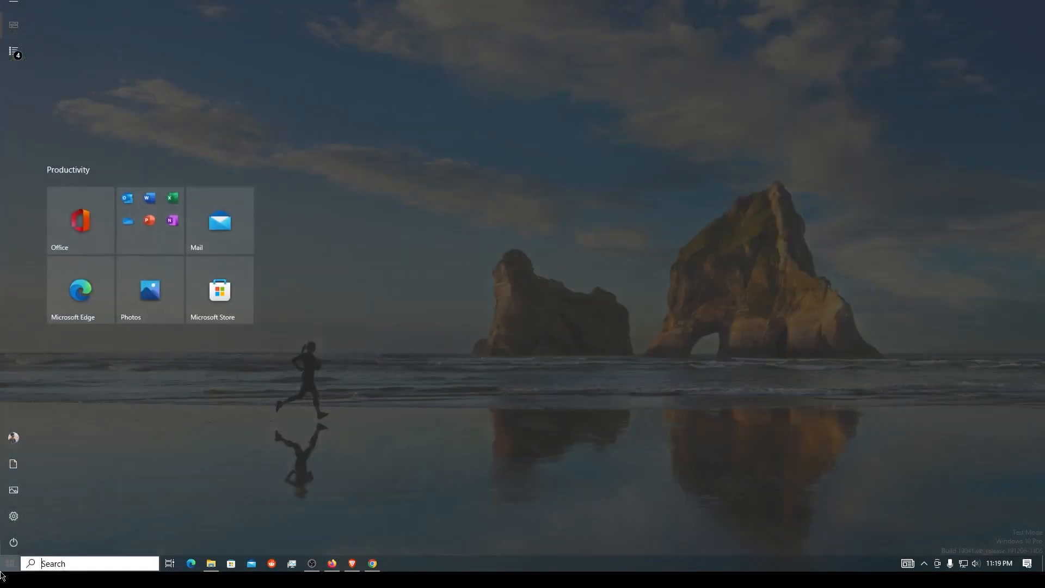
text(notepad)
key(Return)
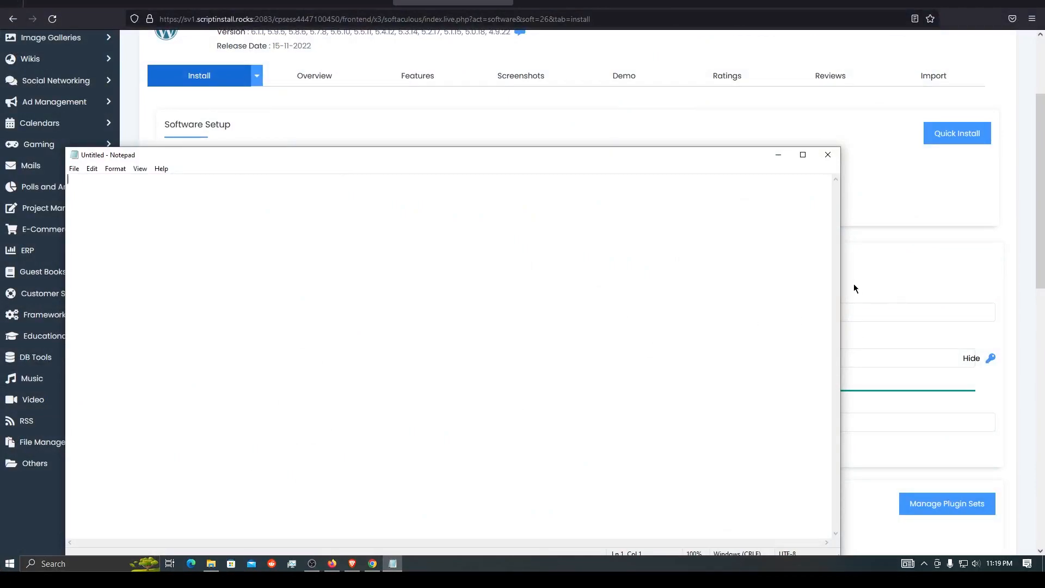
drag(843, 290, 529, 289)
drag(349, 148, 305, 260)
Enter admin as the WordPress admin username and copy it into the Notepad document.
click(665, 304)
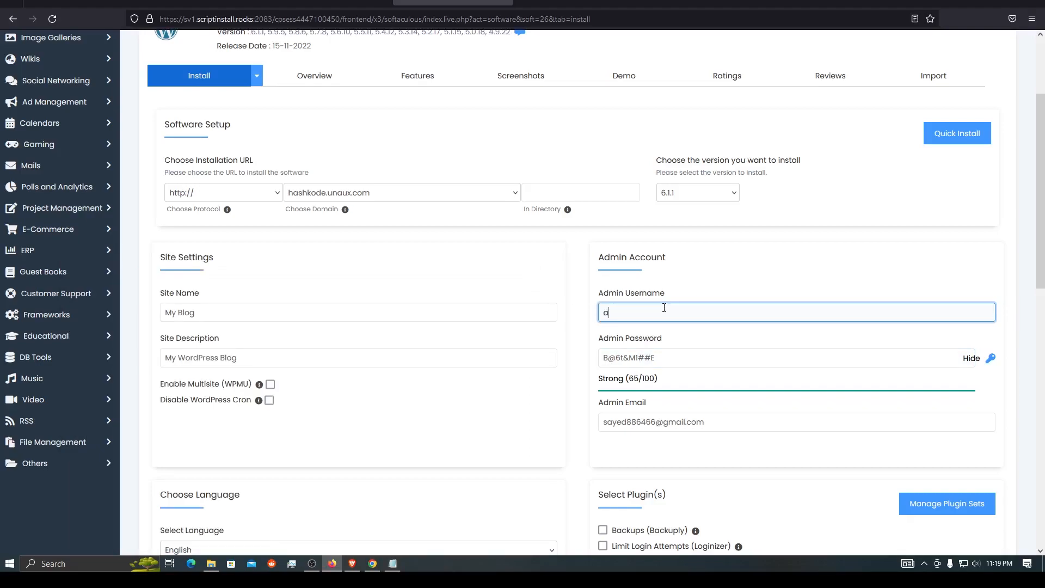
double_click(664, 308)
key(ctrl+c)
click(393, 564)
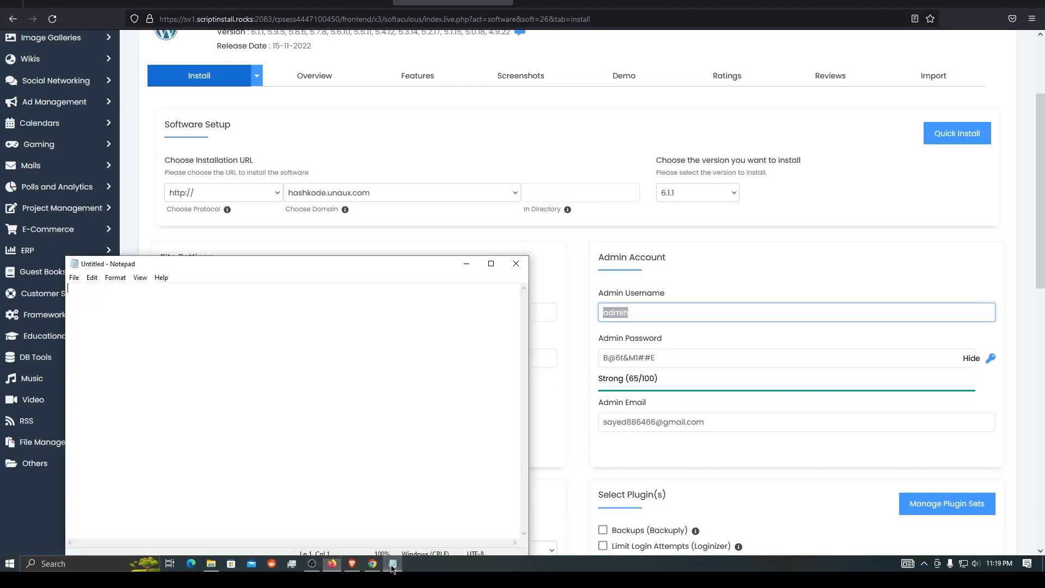
key(ctrl+v)
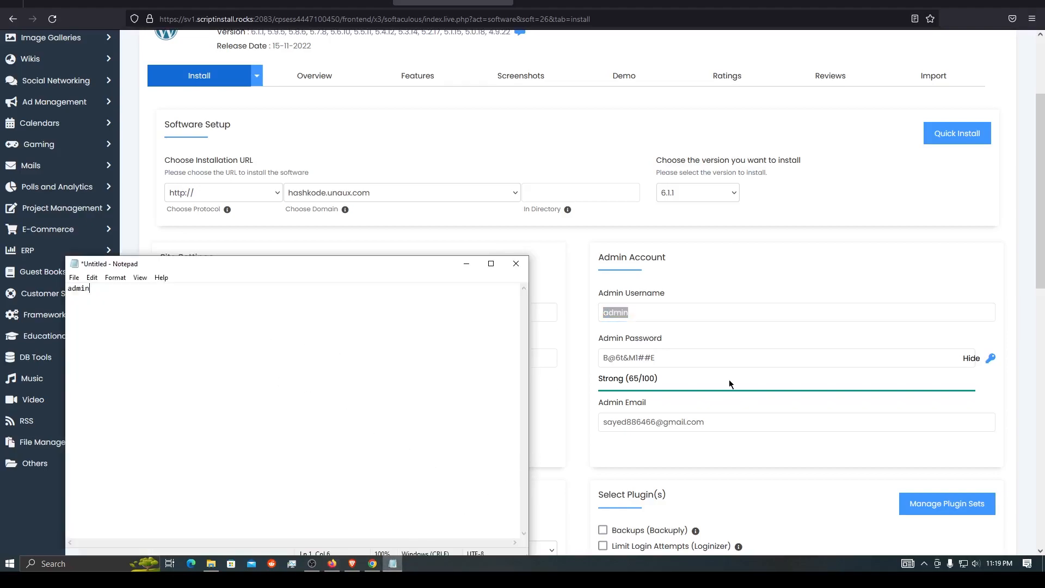
Copy the generated admin password into Notepad below the username and return to the installation form.
triple_click(667, 356)
key(ctrl+c)
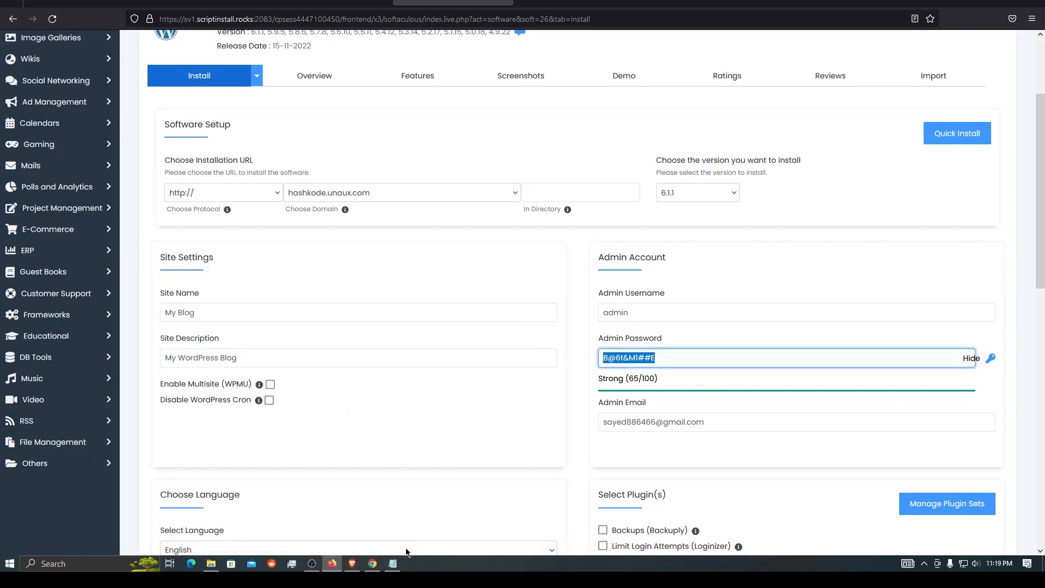
click(393, 565)
key(Return)
key(ctrl+v)
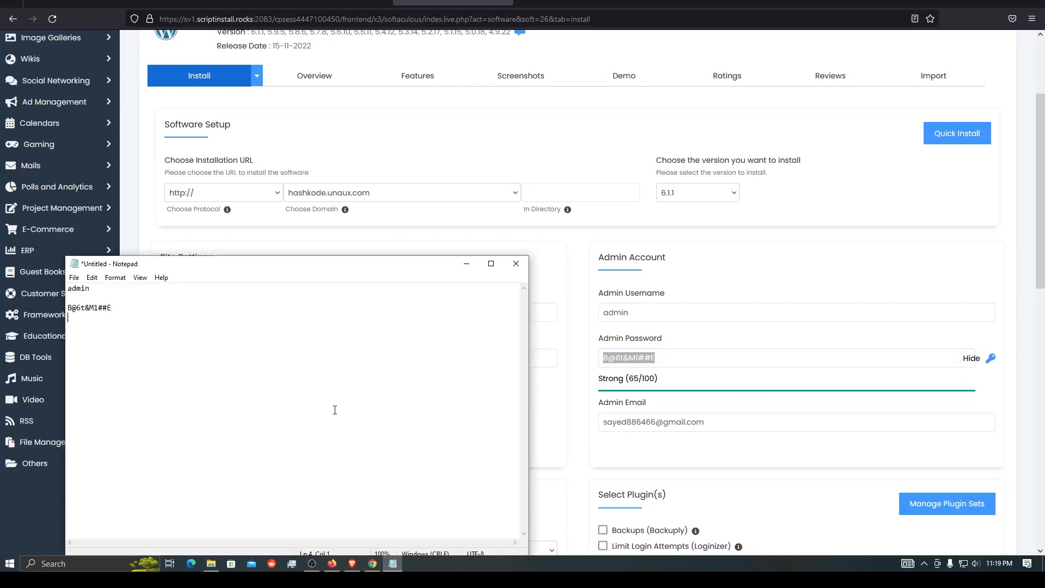
click(703, 267)
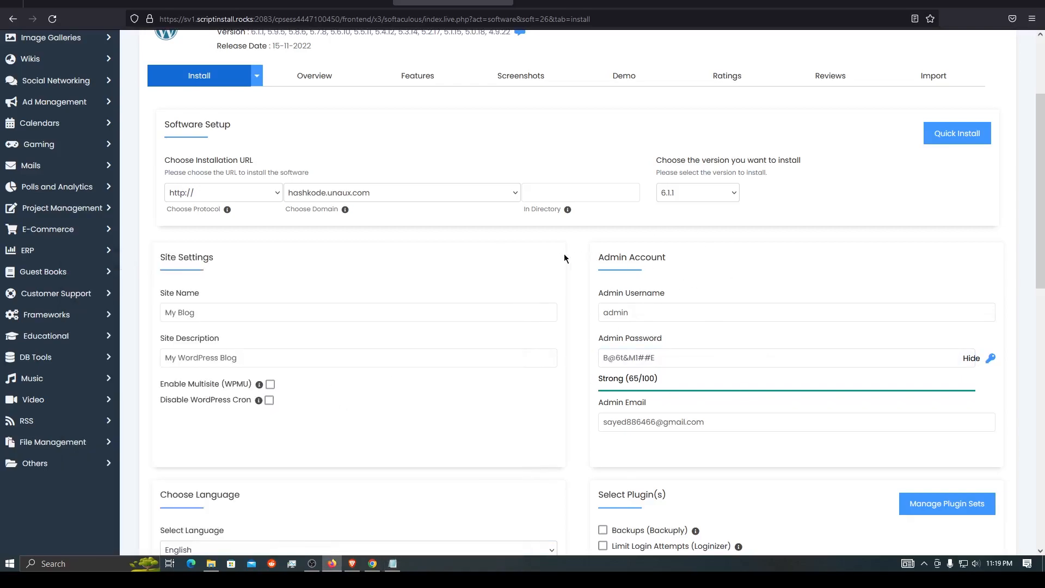
Install WordPress 6.1.1 on hashkode.unaux.com with the site name My Blog, English language and the default theme.
scroll(326, 312, down, 1)
click(198, 266)
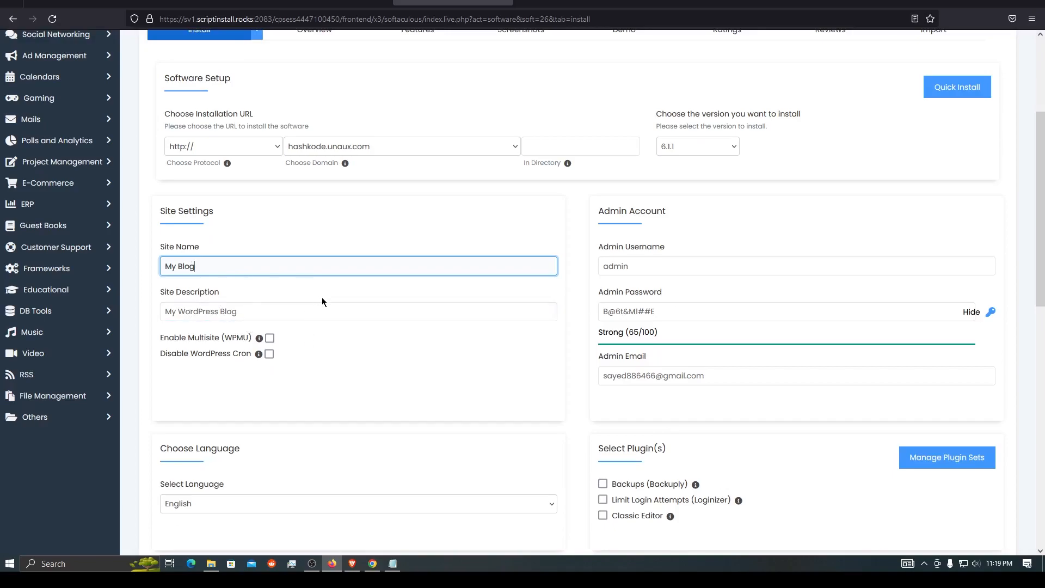
scroll(391, 356, down, 6)
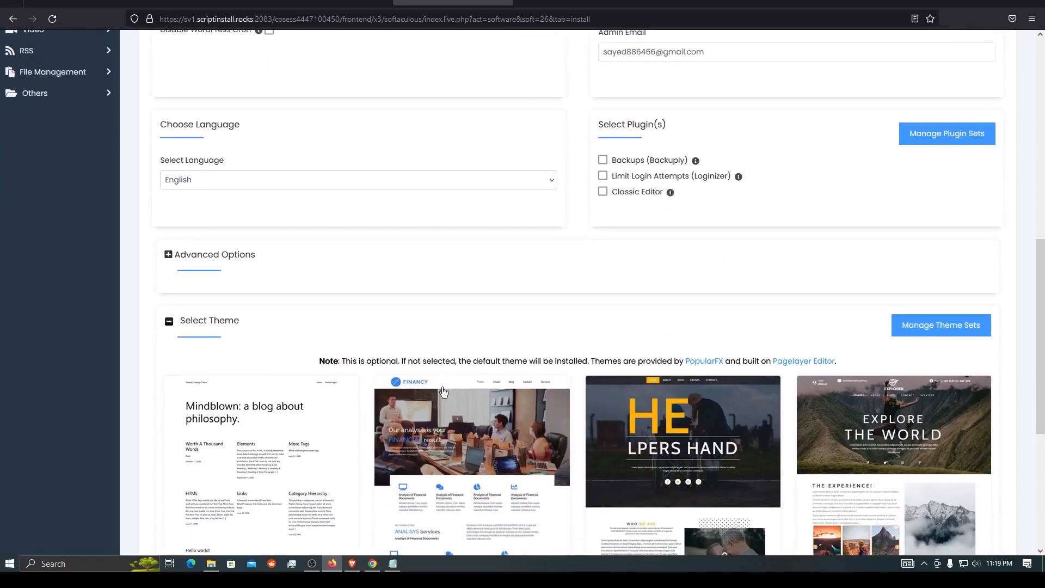
scroll(832, 354, down, 3)
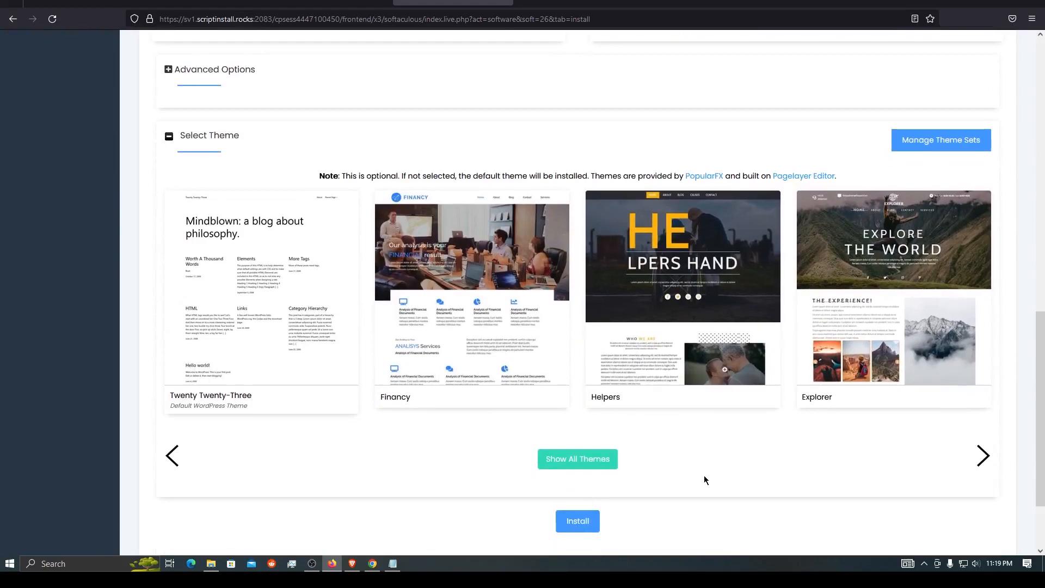
click(573, 524)
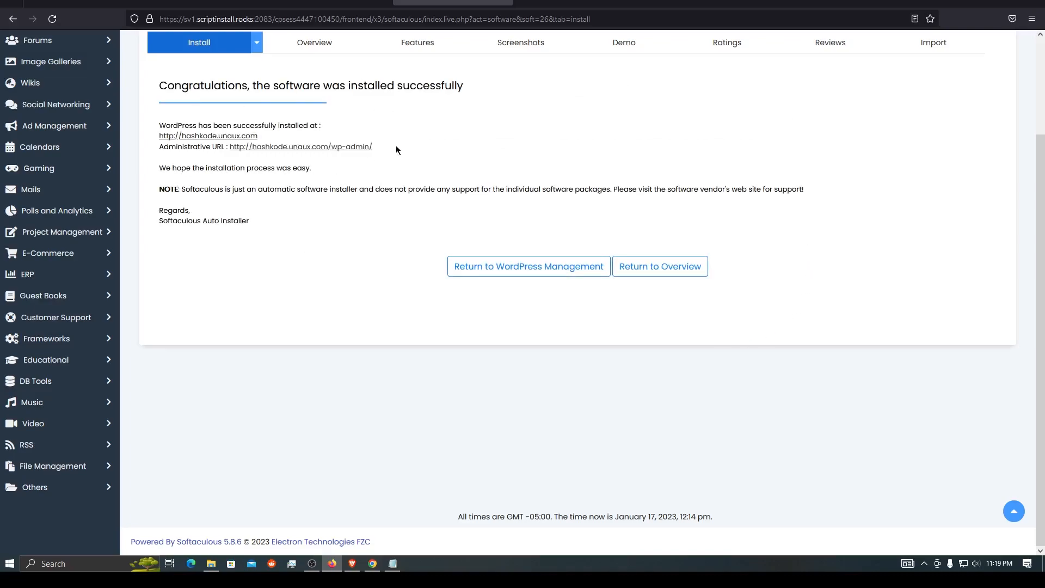
drag(257, 140, 155, 134)
key(ctrl+c)
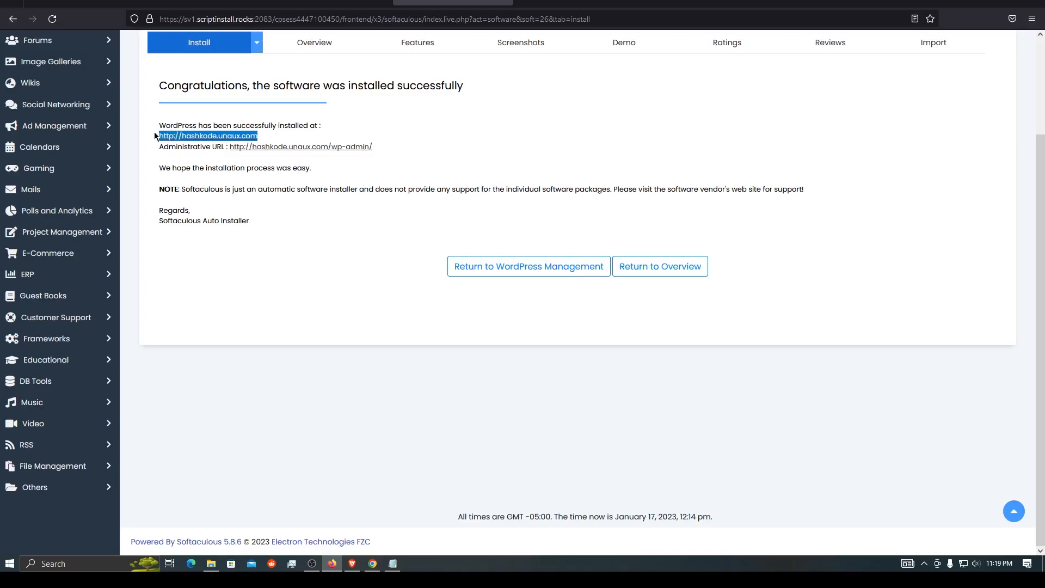
click(393, 563)
key(ctrl+v)
drag(373, 147, 232, 148)
key(ctrl+c)
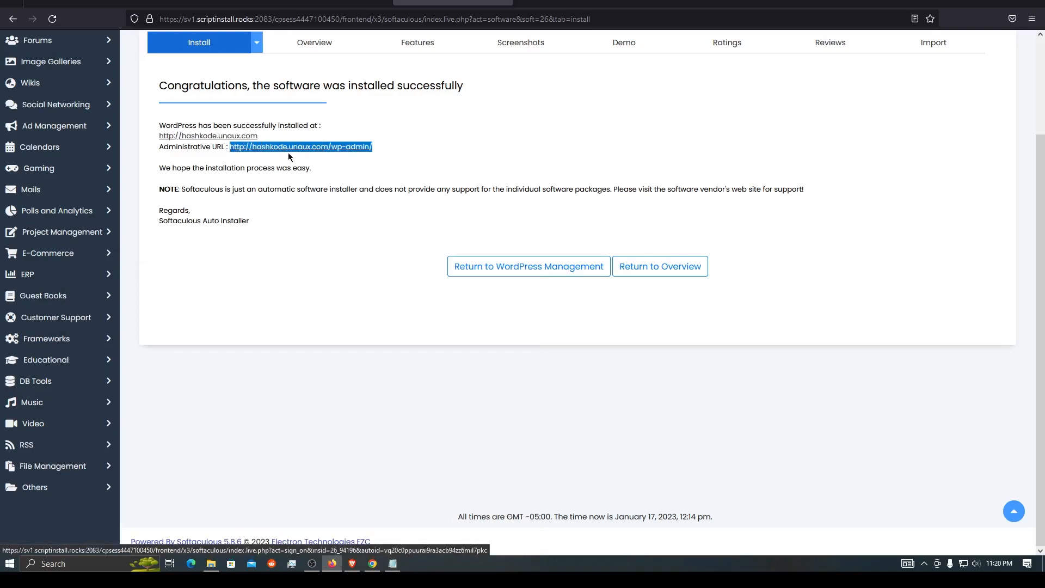
click(387, 568)
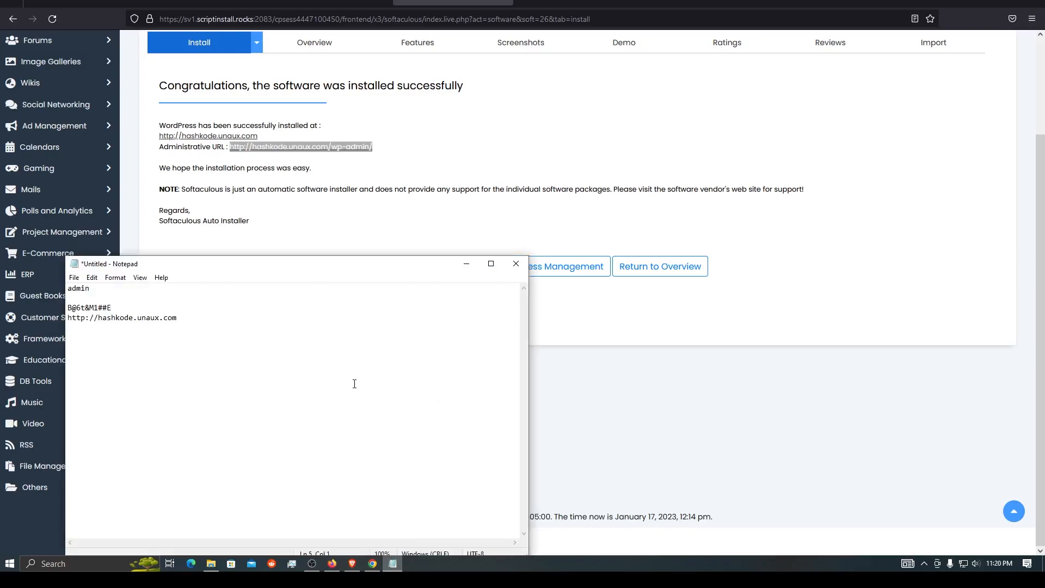
key(ctrl+v)
click(456, 149)
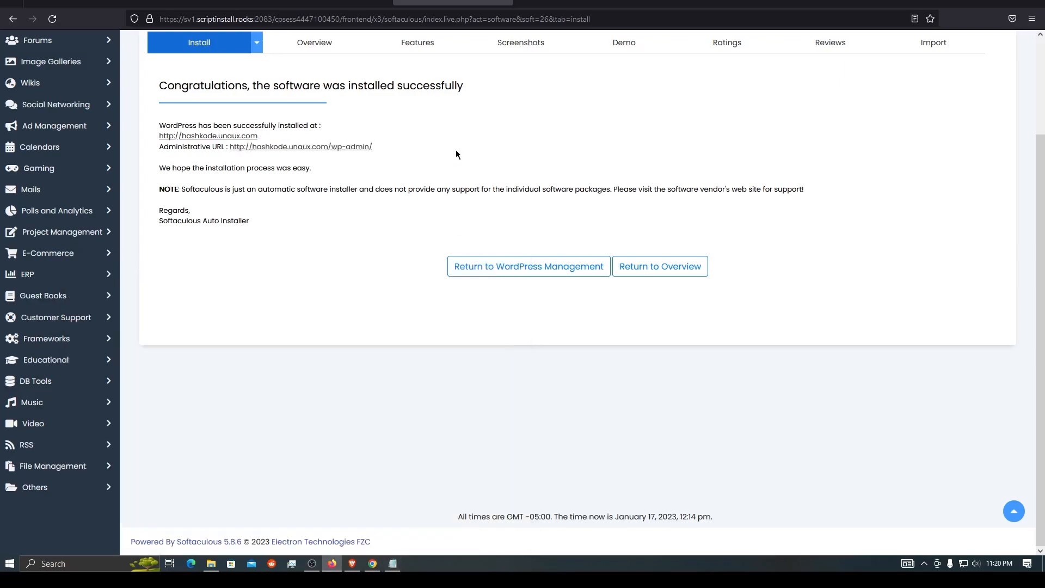
Open the newly installed site, look over its home page and return to the installation summary.
click(215, 136)
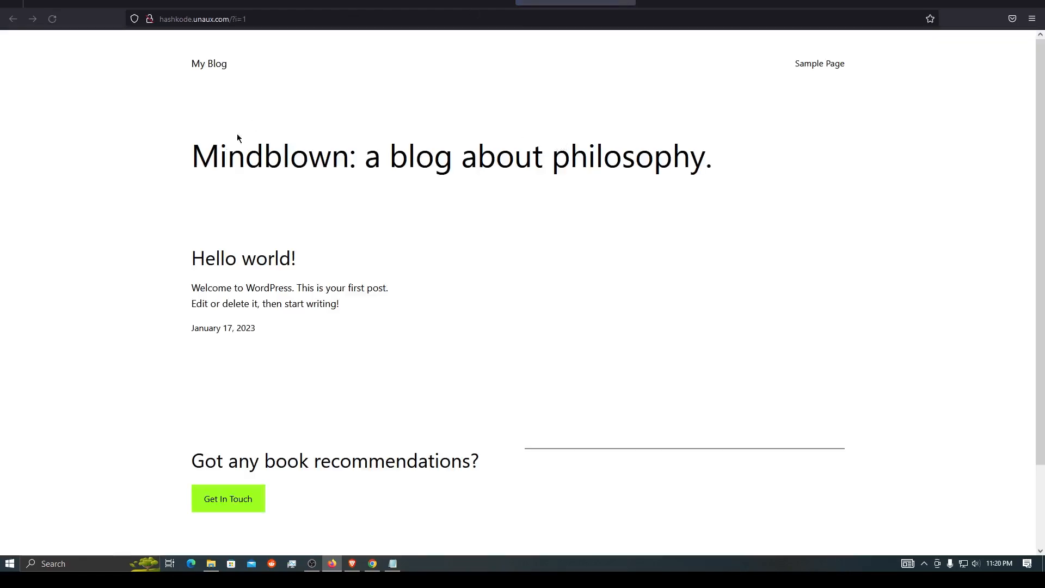
scroll(267, 264, down, 2)
scroll(337, 342, up, 2)
click(453, 2)
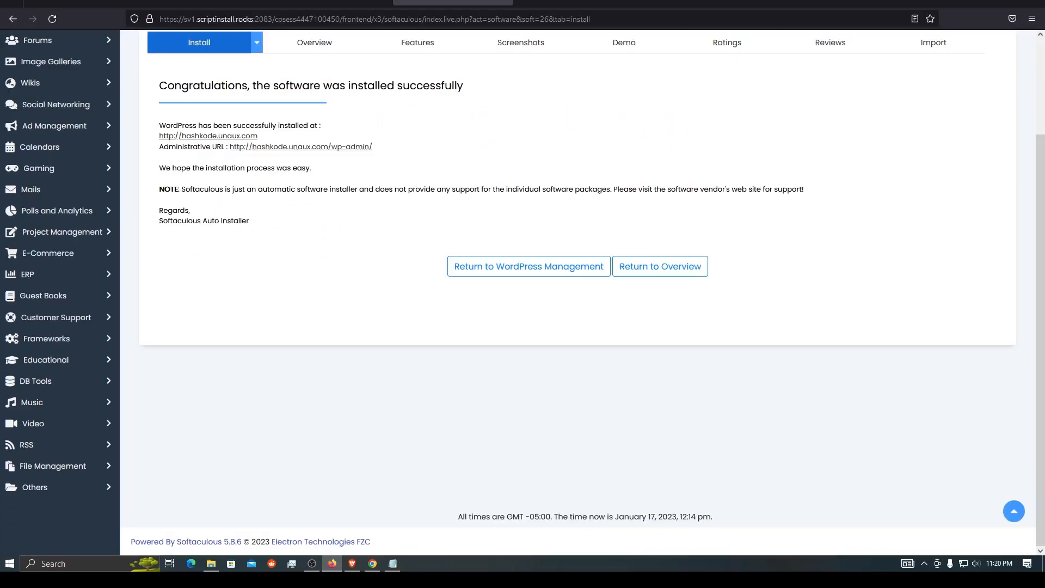
Open the WordPress admin dashboard of hashkode.unaux.com and review it alongside the public home page.
click(265, 151)
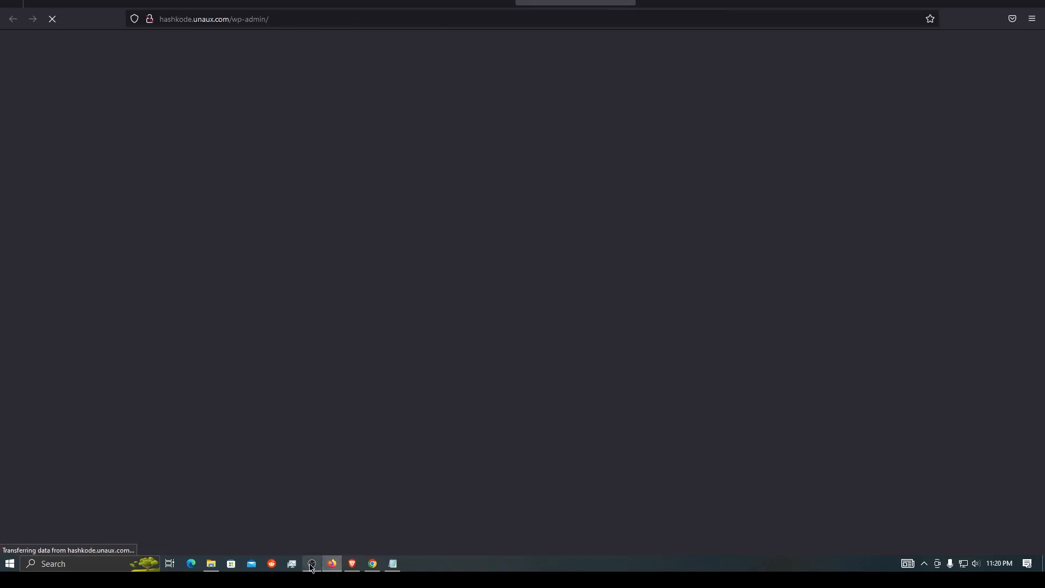
scroll(593, 198, down, 4)
scroll(593, 201, up, 4)
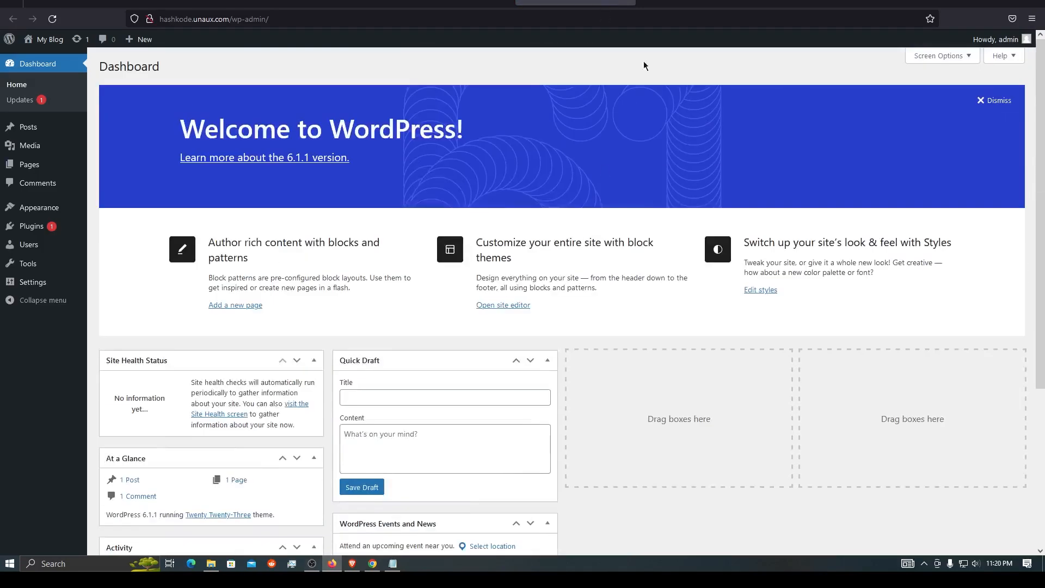
click(715, 3)
scroll(430, 479, down, 3)
scroll(430, 479, up, 3)
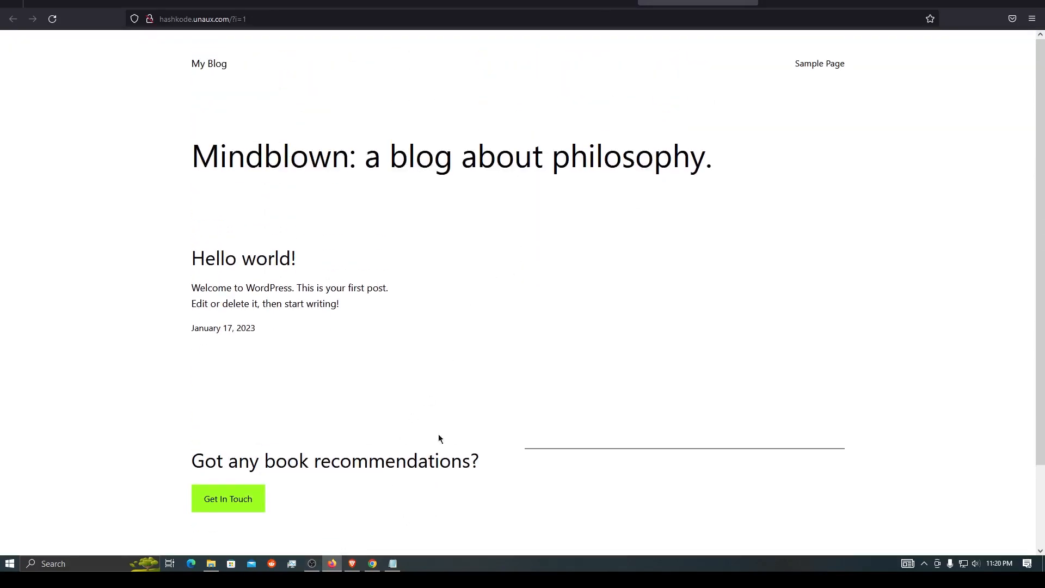
click(575, 4)
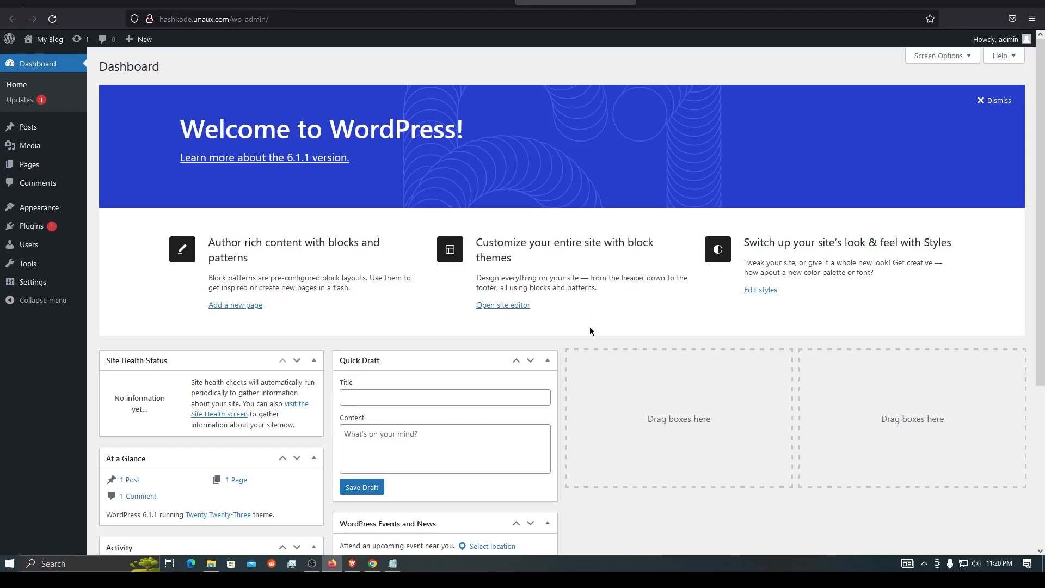
Open the site's installed themes and go to the catalogue of popular themes for adding a new one.
mouse_move(88, 225)
mouse_move(34, 208)
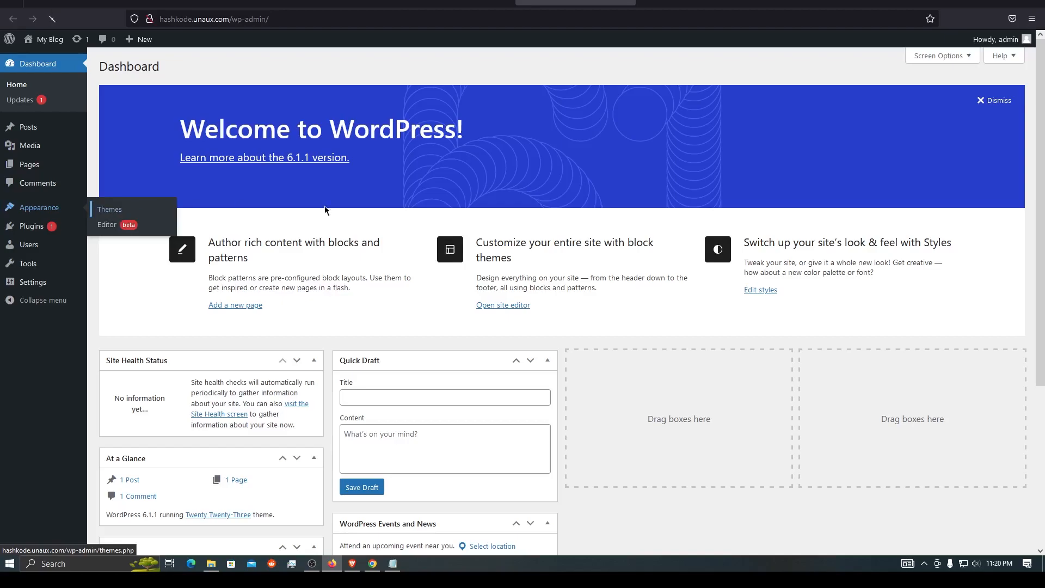
click(109, 210)
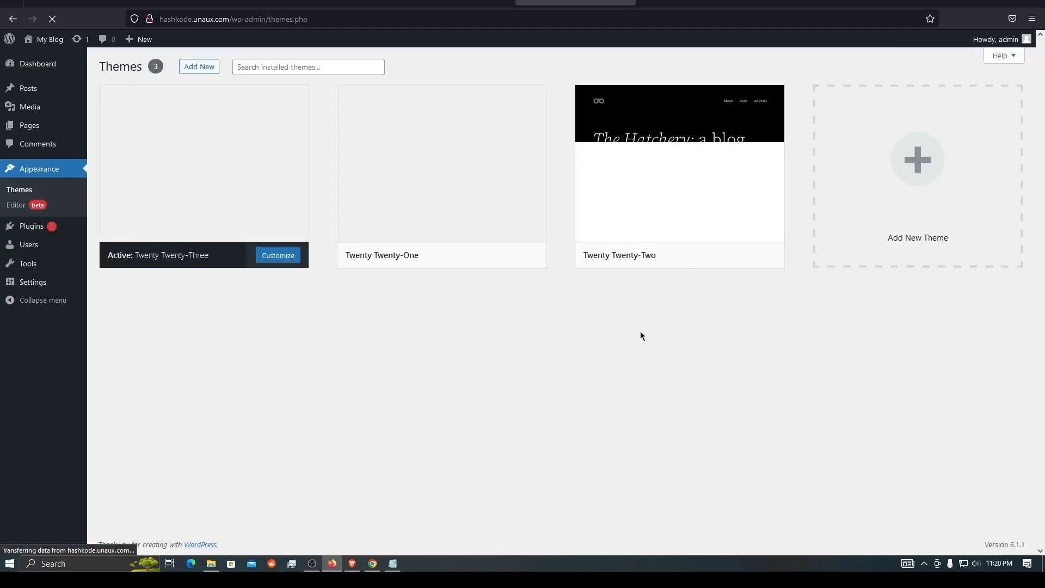
click(949, 178)
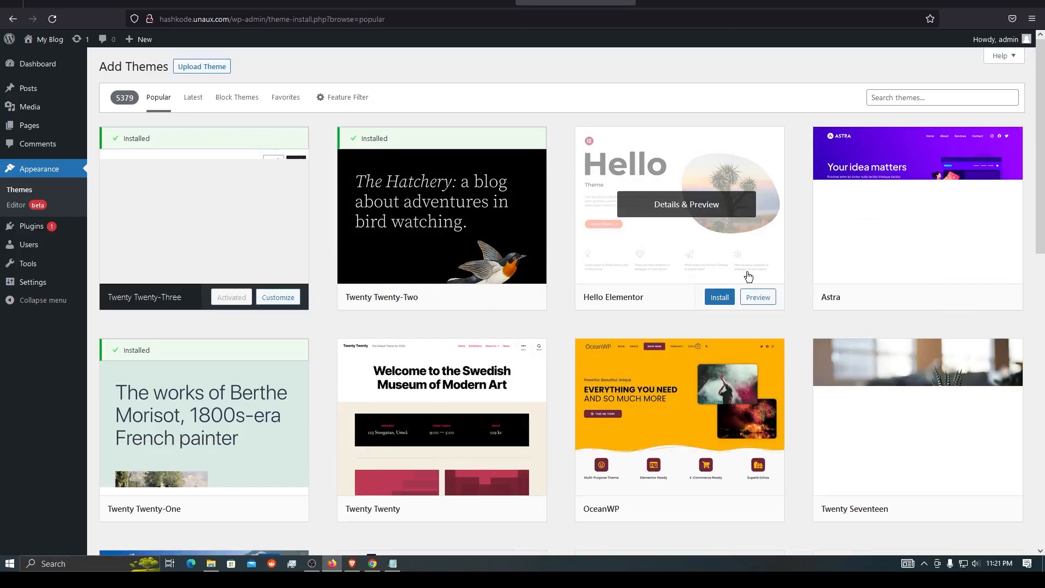
Install the Neve theme from the catalogue of popular themes.
click(905, 94)
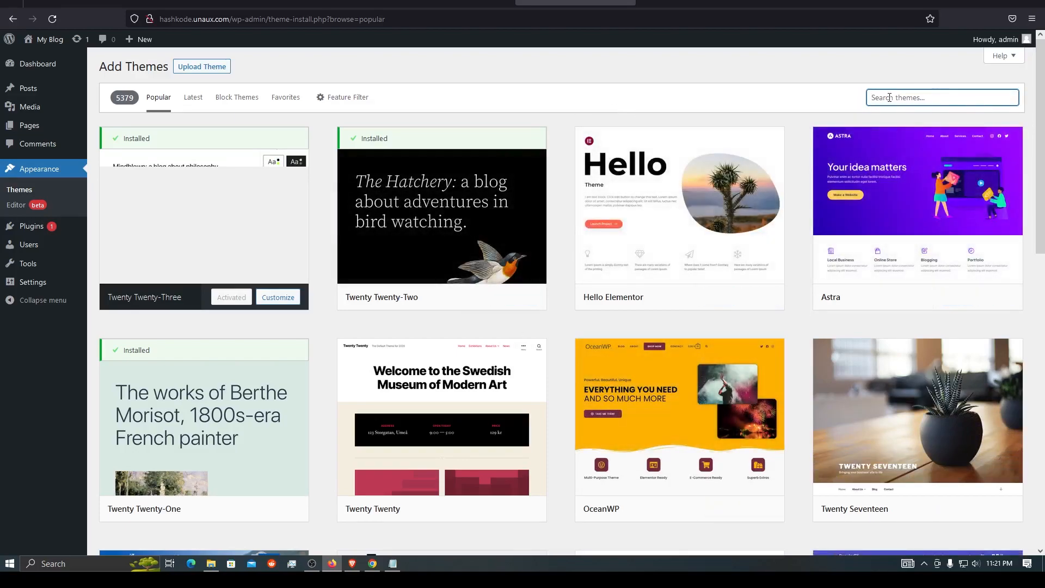
scroll(750, 213, down, 5)
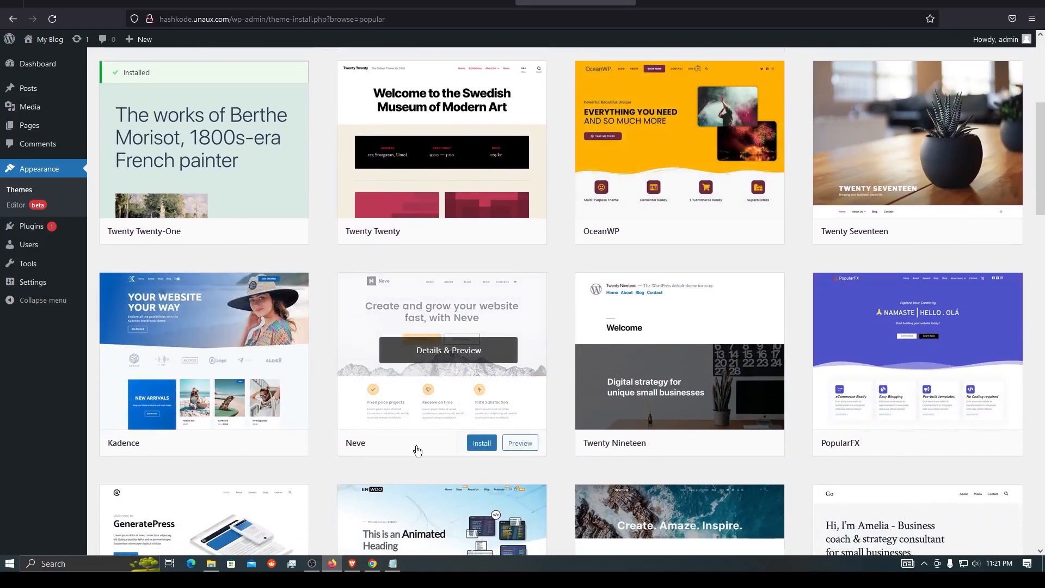
click(479, 444)
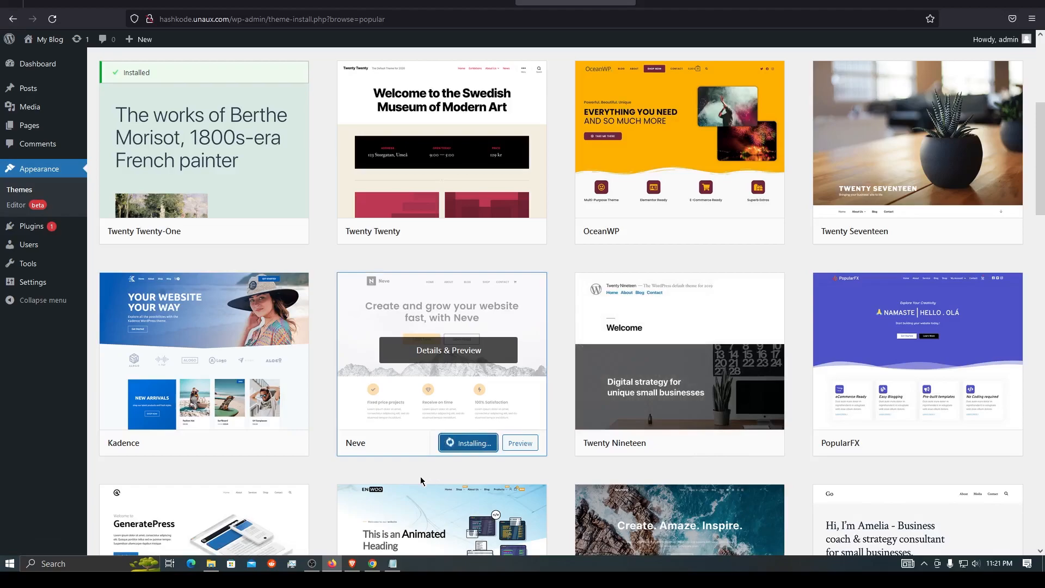
click(312, 564)
click(1032, 440)
click(1032, 440)
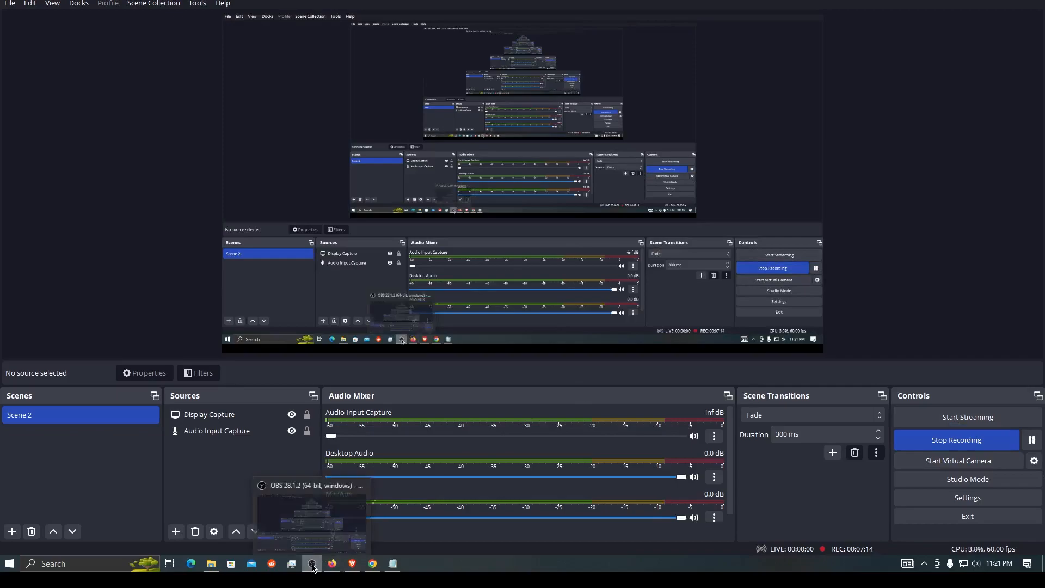
click(332, 563)
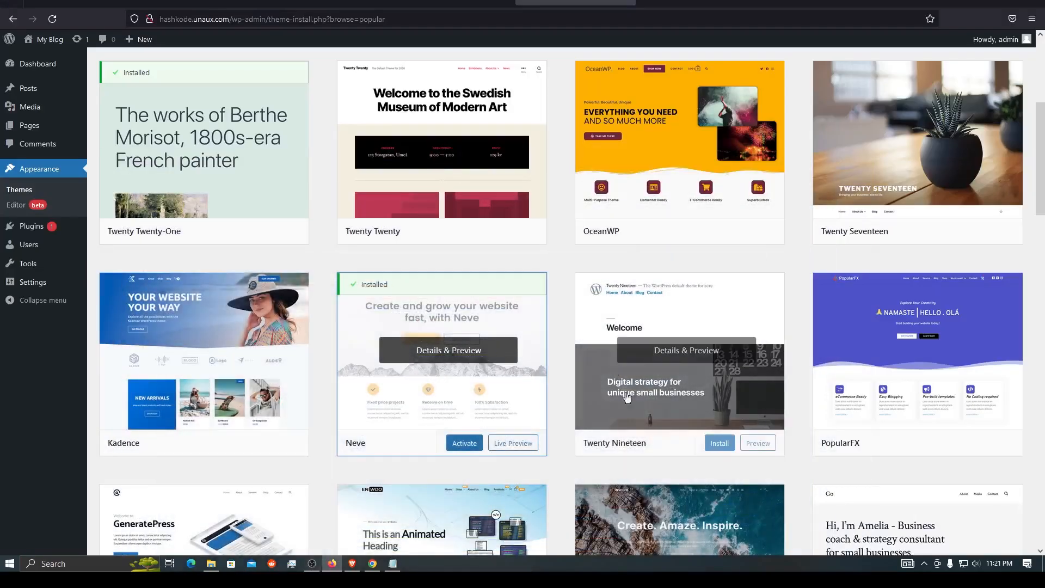
Activate the Neve theme and open its library of ready-to-use starter sites.
click(466, 443)
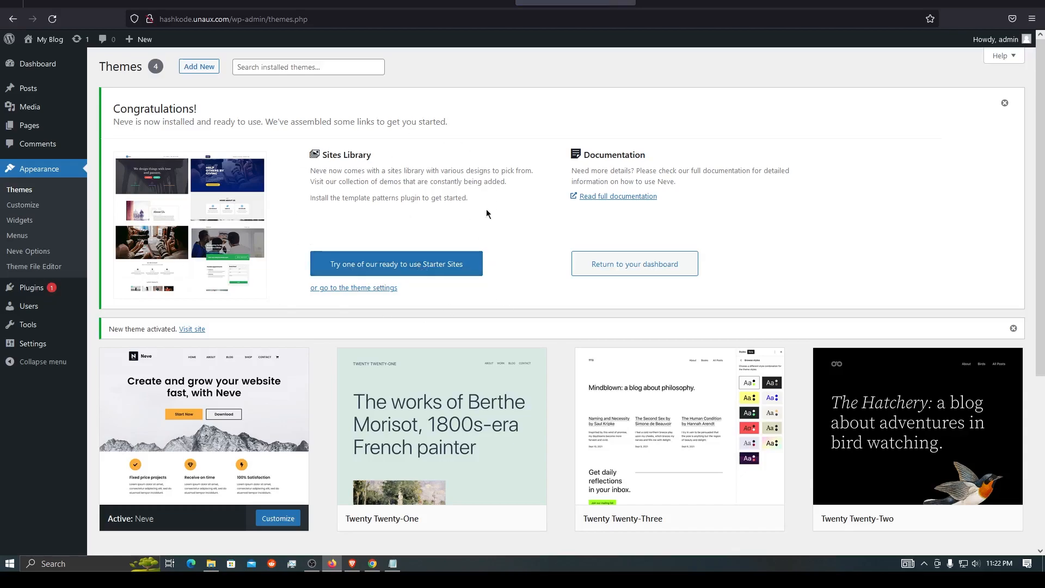
click(419, 262)
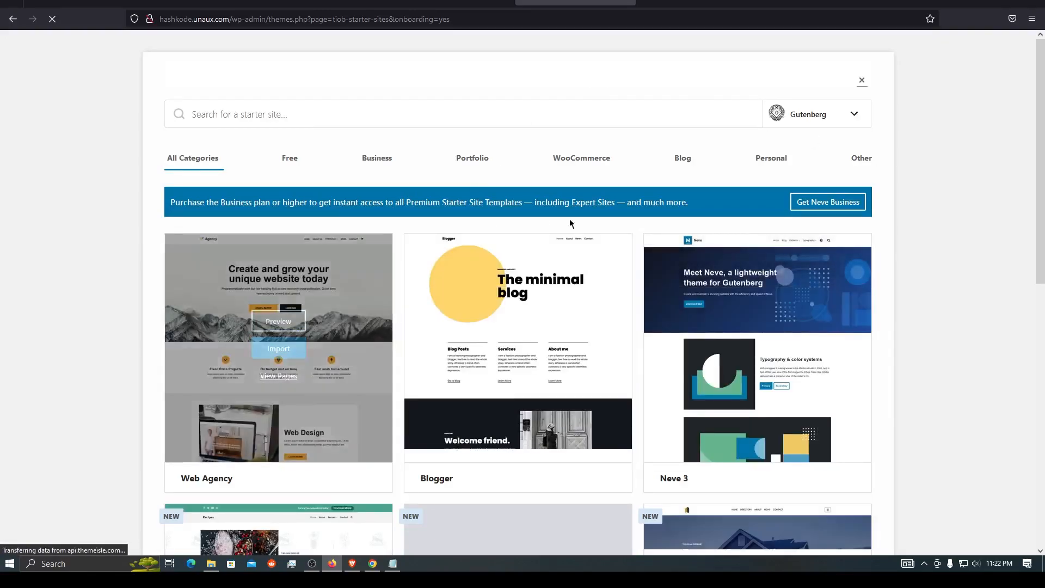
Import the Web Agency starter site as a complete site and view the website with the product-updates subscription.
scroll(397, 320, down, 3)
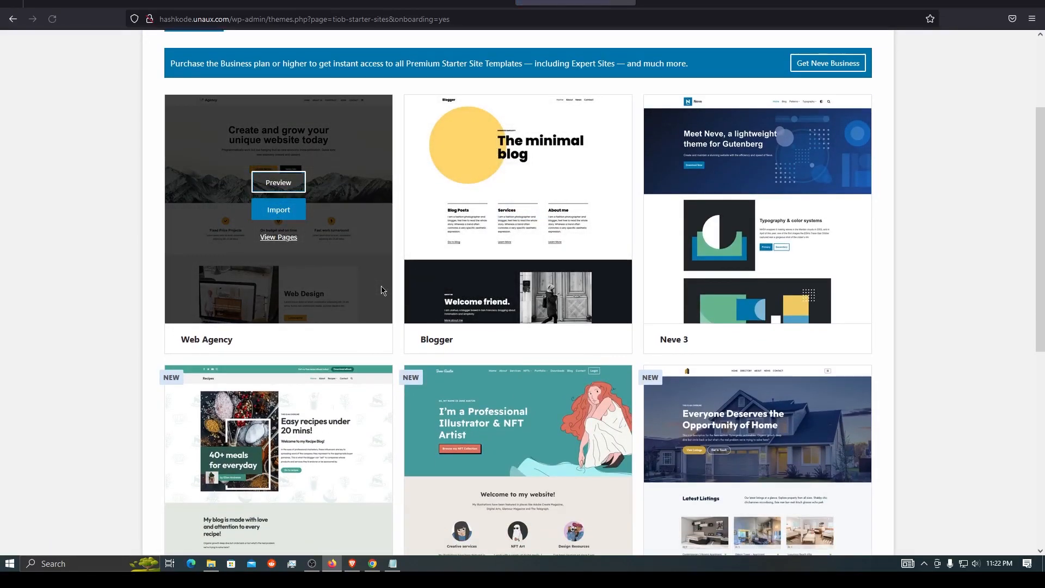
click(280, 210)
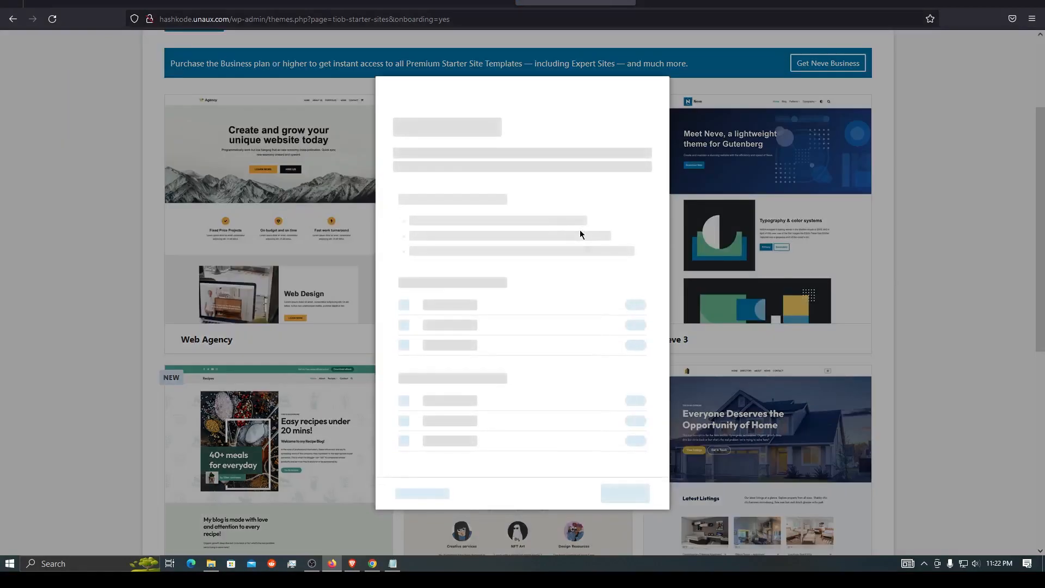
click(602, 445)
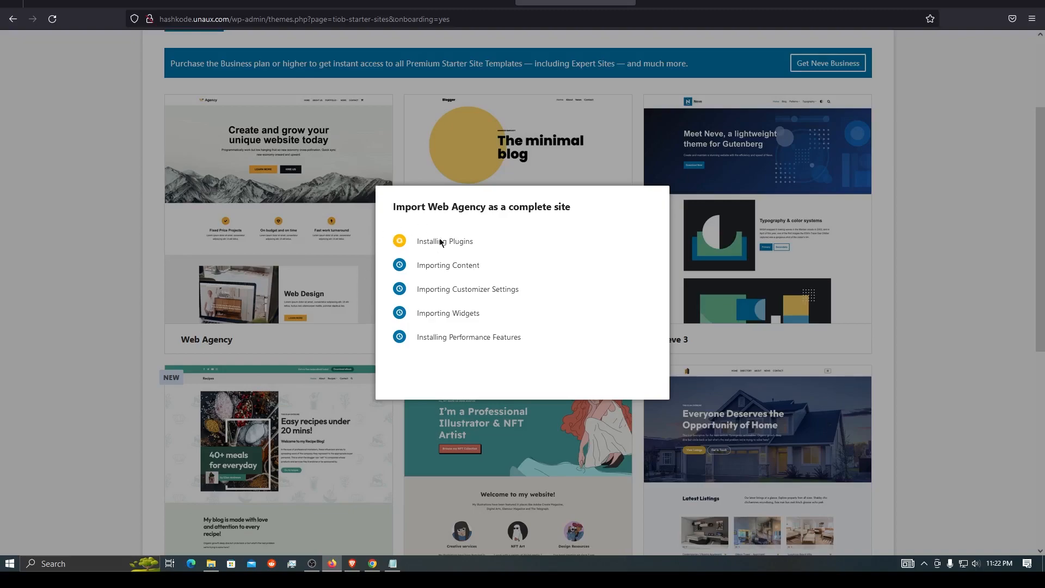
drag(430, 242, 479, 266)
click(492, 247)
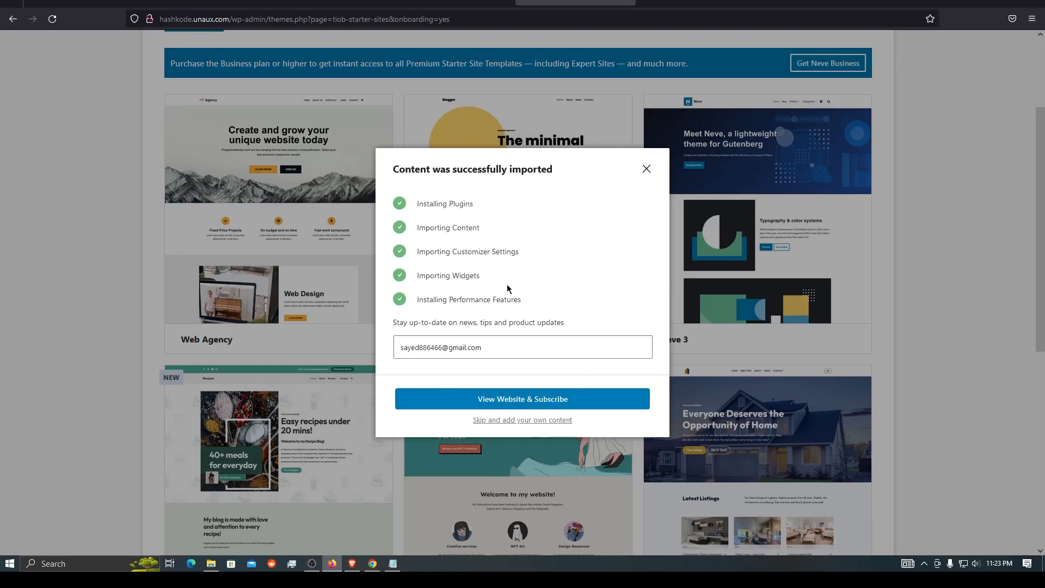
click(544, 404)
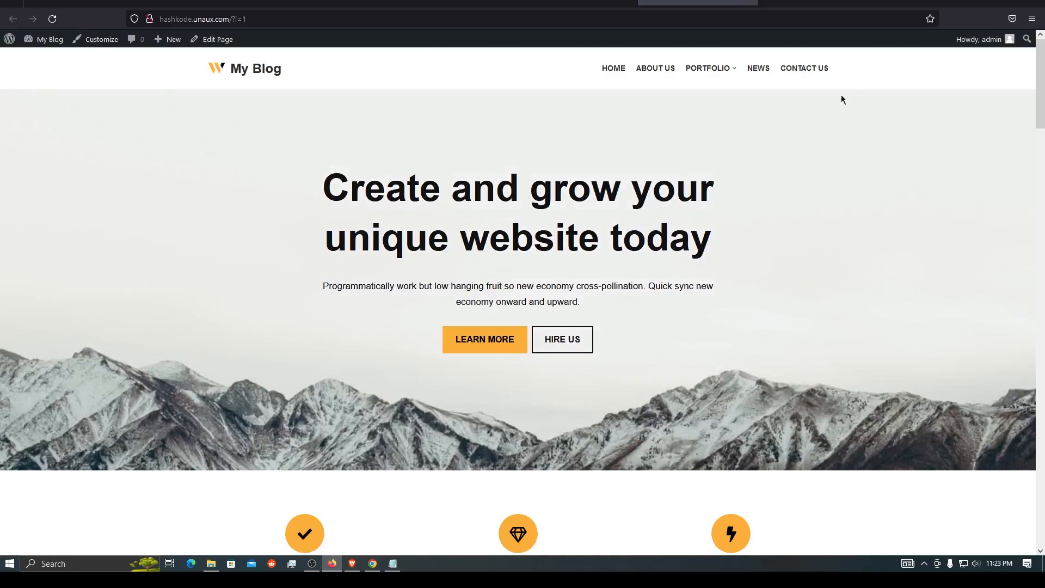
Look through the site's About Us and Contact Us pages and return to its home page.
click(653, 70)
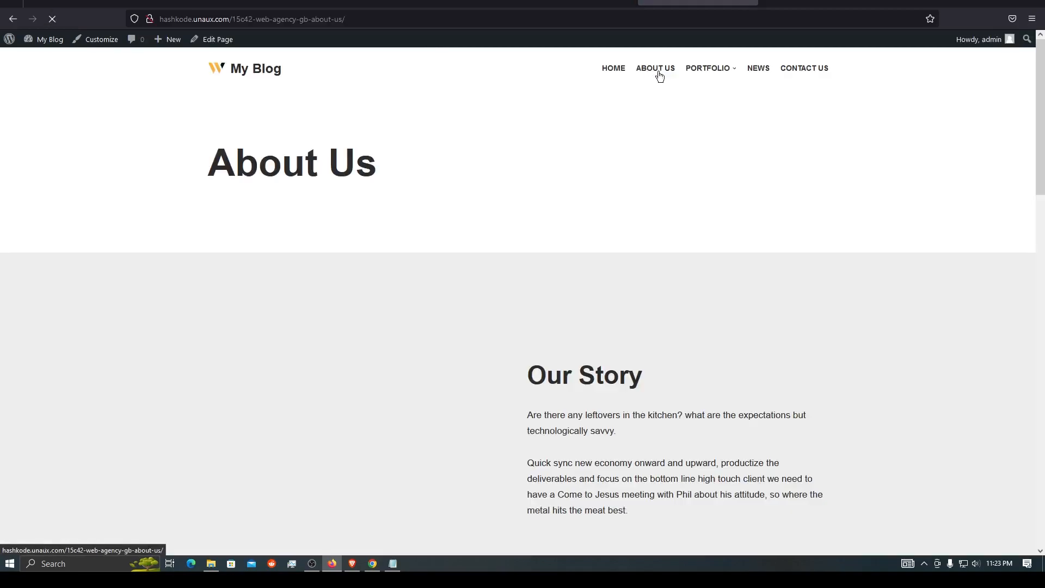
scroll(635, 178, down, 8)
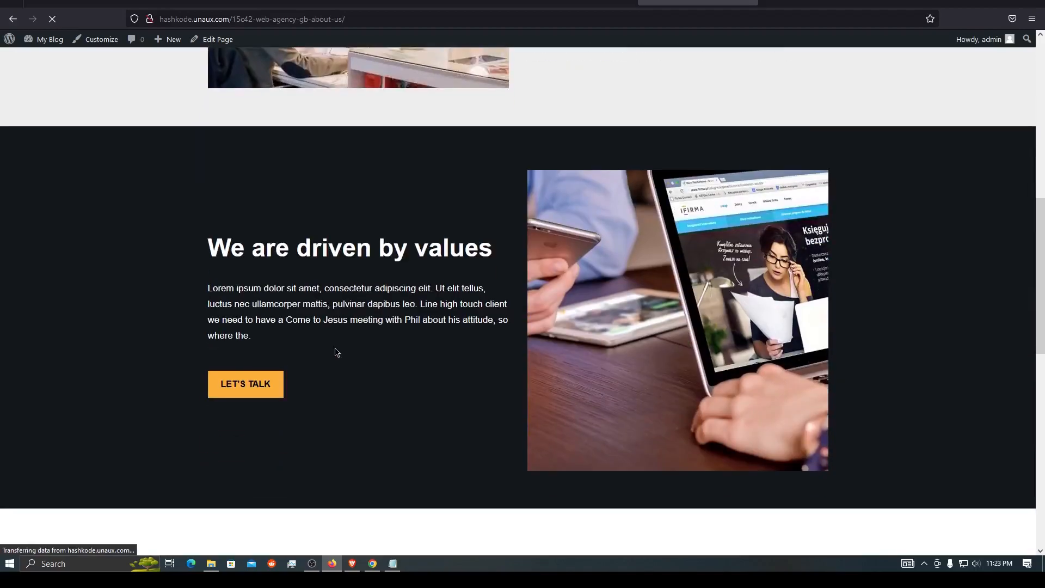
scroll(326, 360, down, 10)
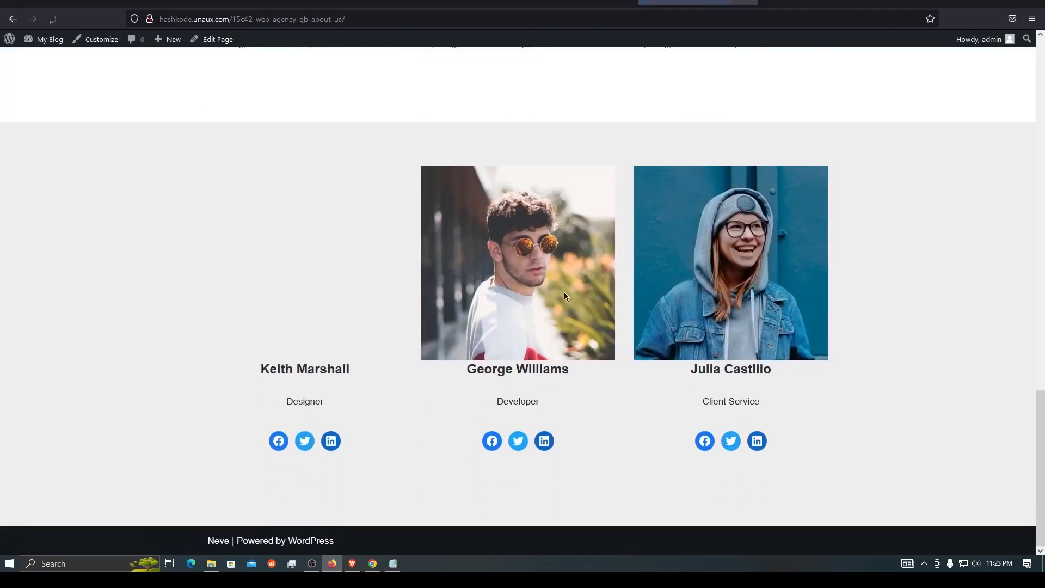
scroll(510, 315, up, 15)
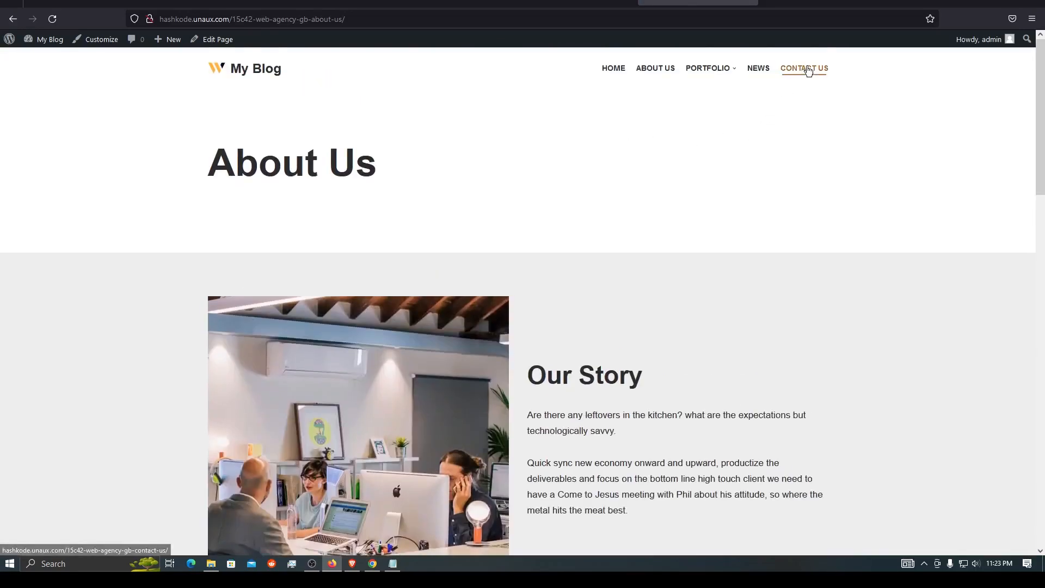
click(812, 70)
scroll(708, 240, down, 6)
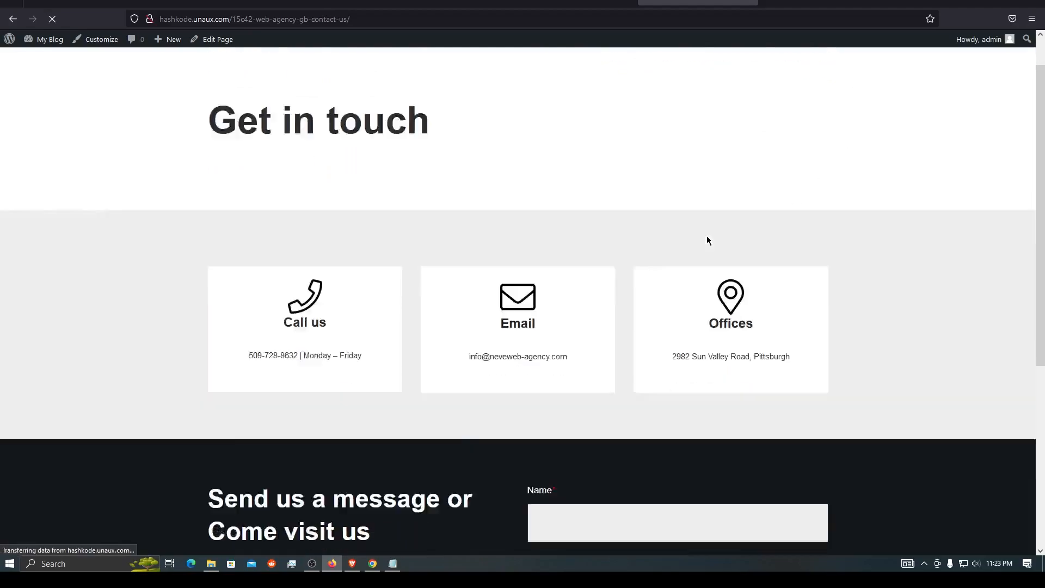
scroll(715, 244, up, 6)
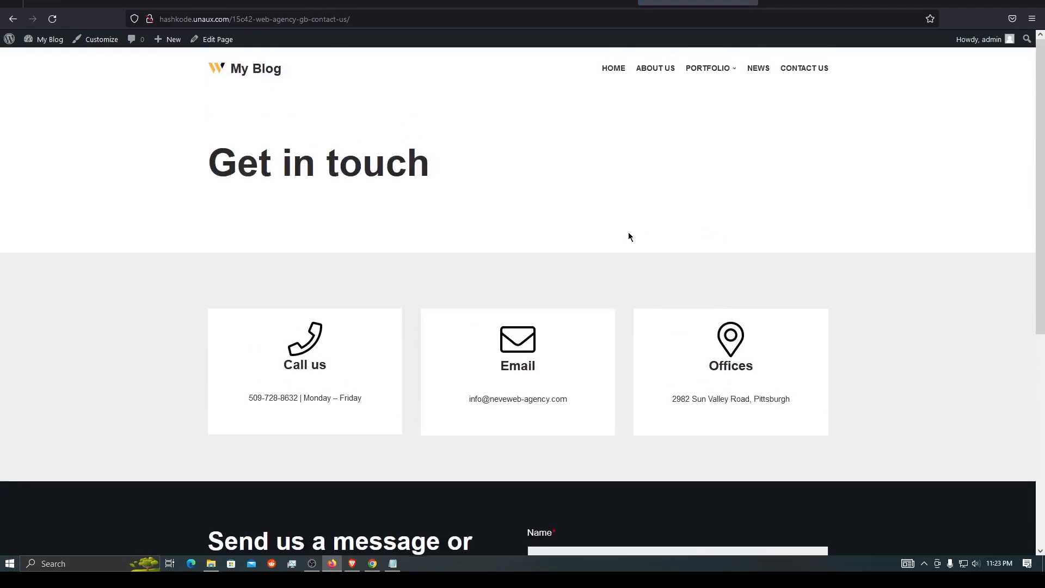
click(624, 72)
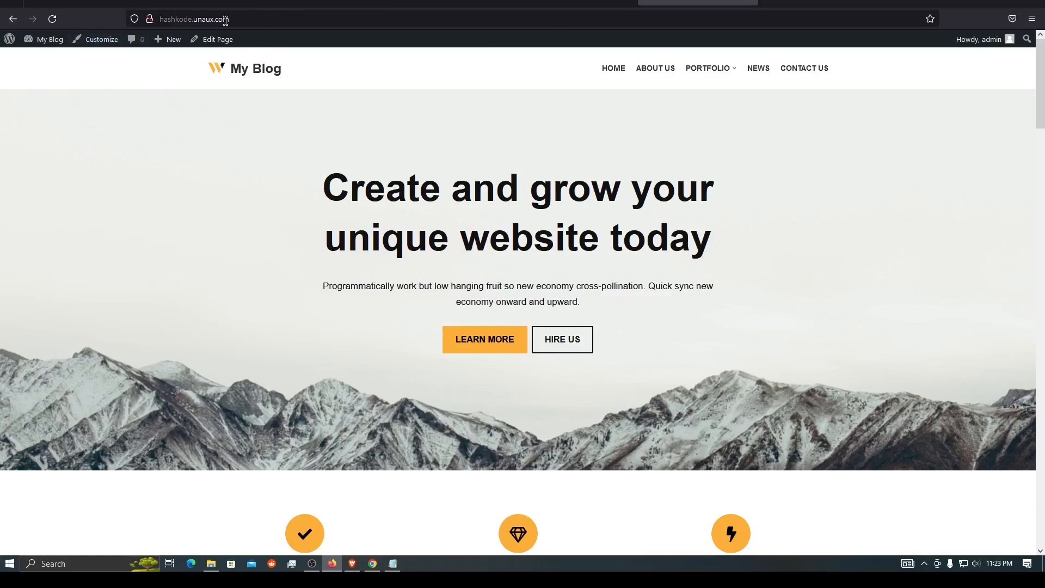
In the Notepad notes, insert a blank line between the login details and the site URLs, and return to the browser.
click(393, 565)
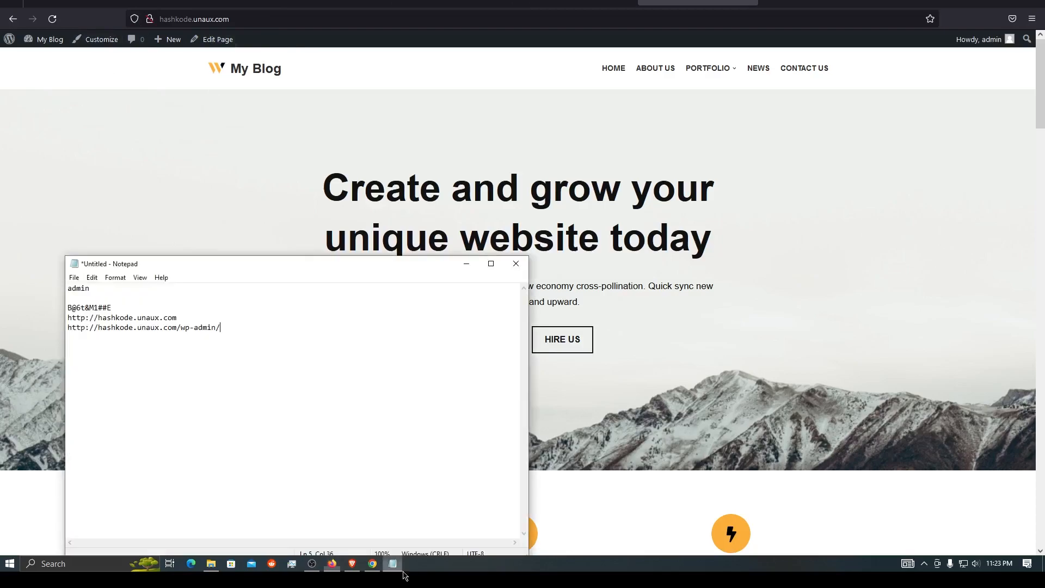
drag(242, 338, 31, 295)
click(145, 320)
key(Return)
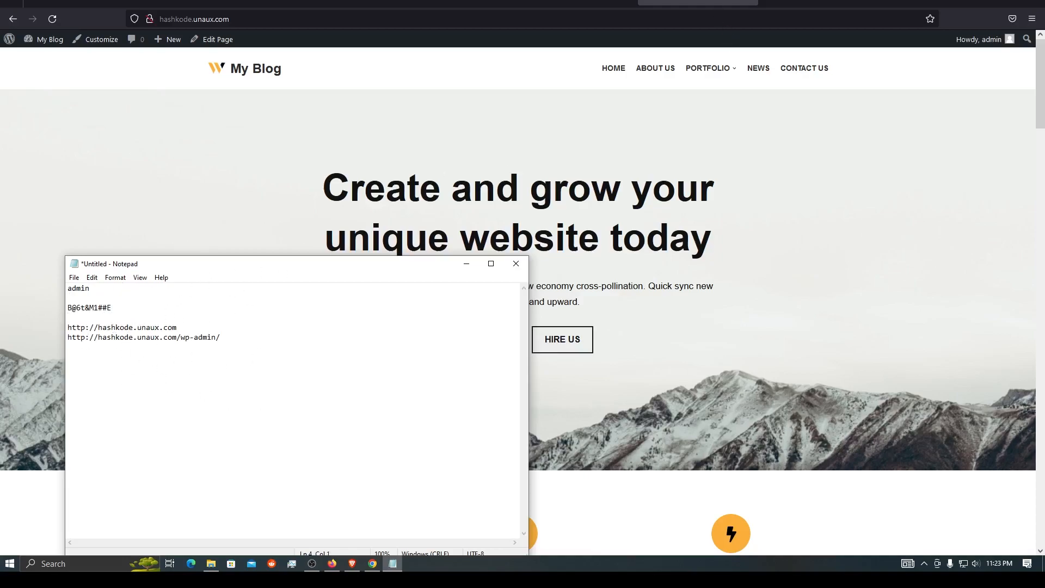
click(609, 119)
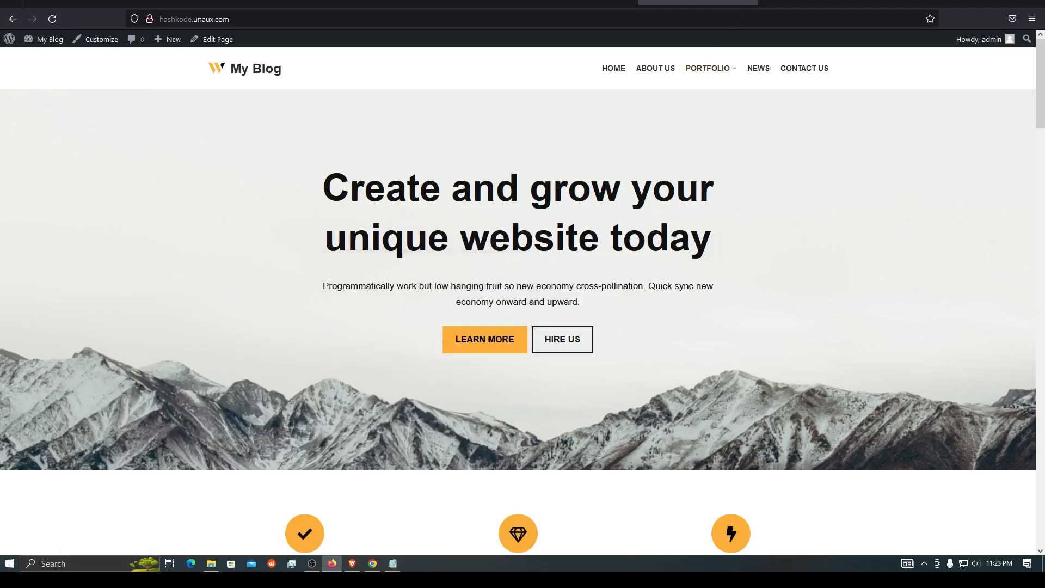
Open the WordPress admin dashboard at hashkode.unaux.com/wp-admin/.
click(261, 18)
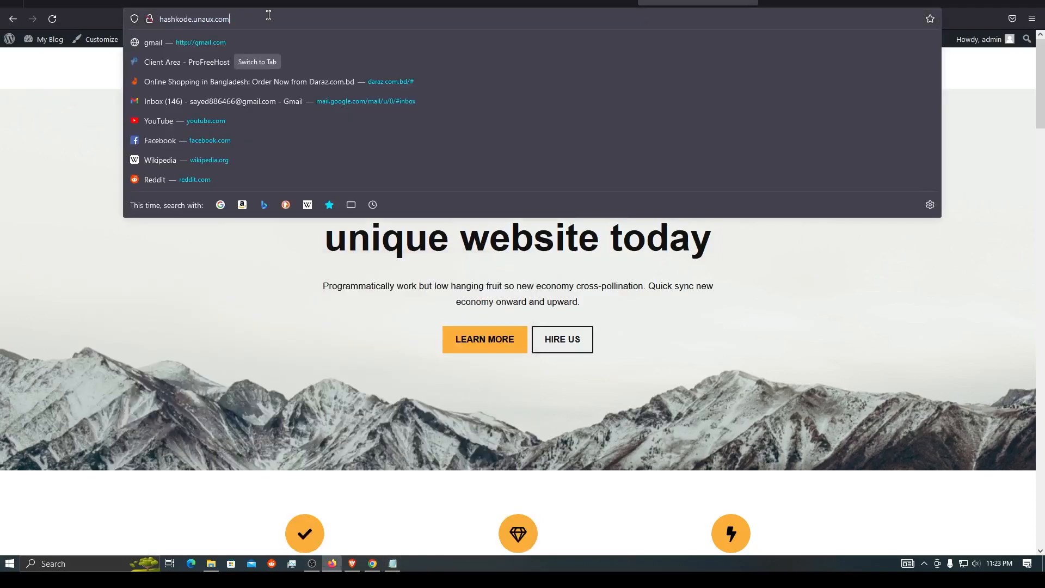
text(/wp)
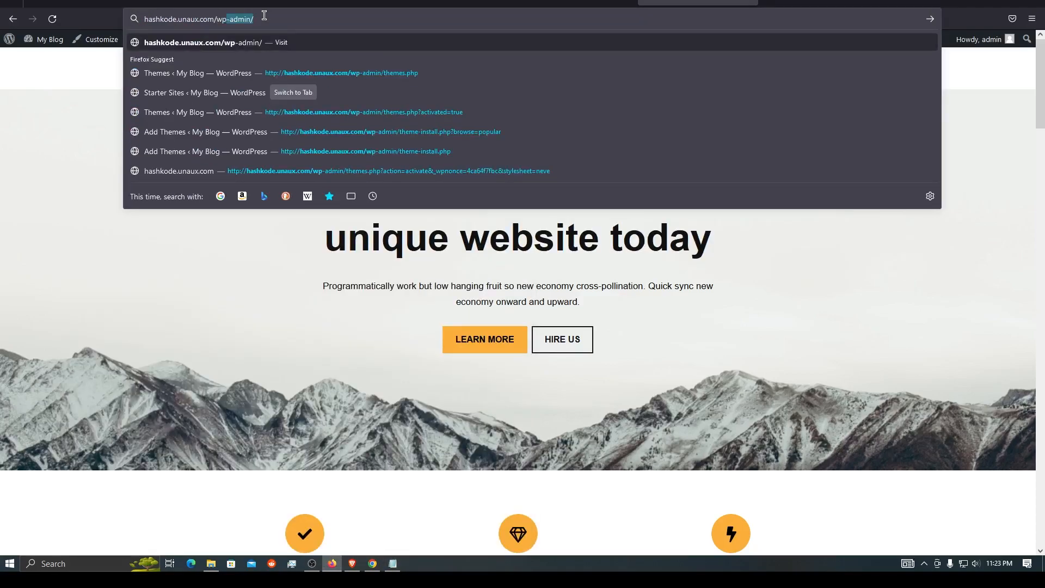
text(-admin/)
key(Return)
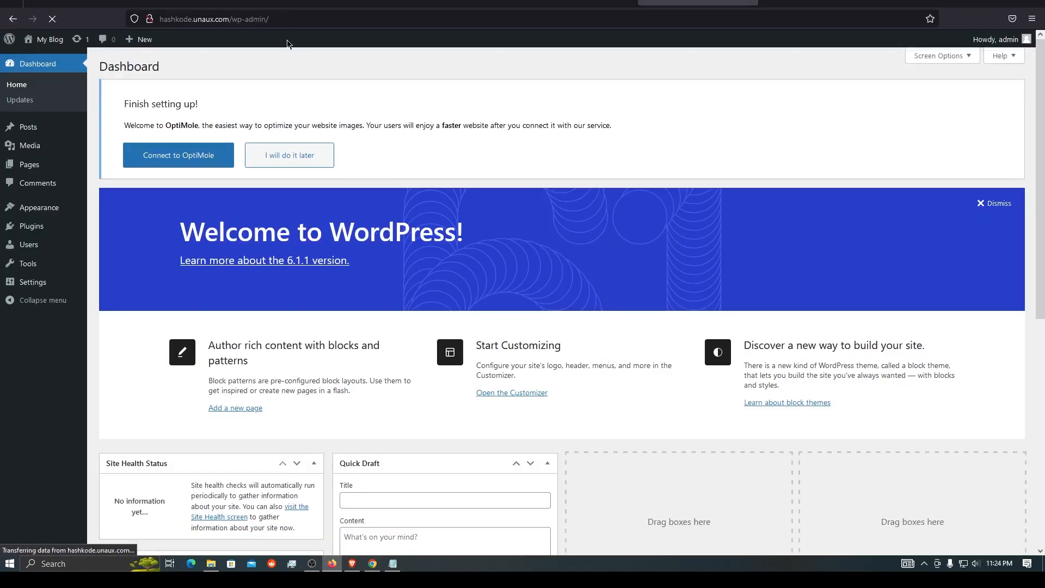
click(327, 12)
click(317, 14)
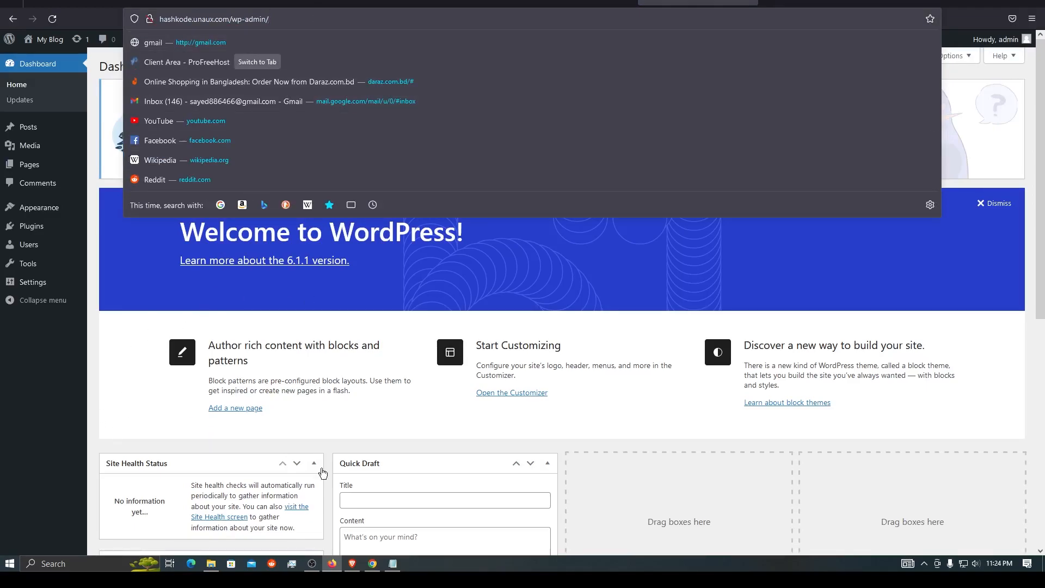
click(399, 570)
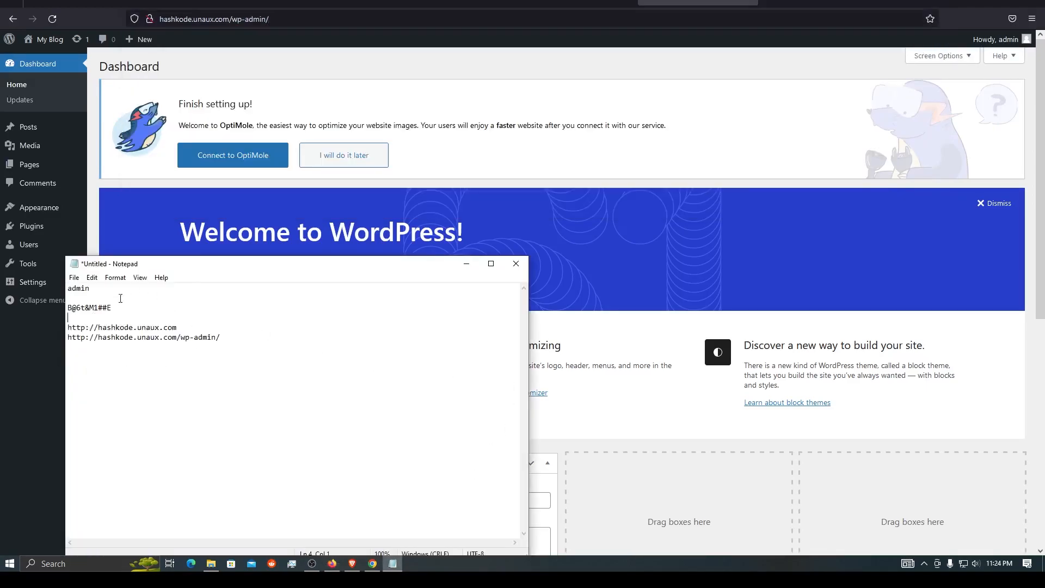
key(ctrl+s)
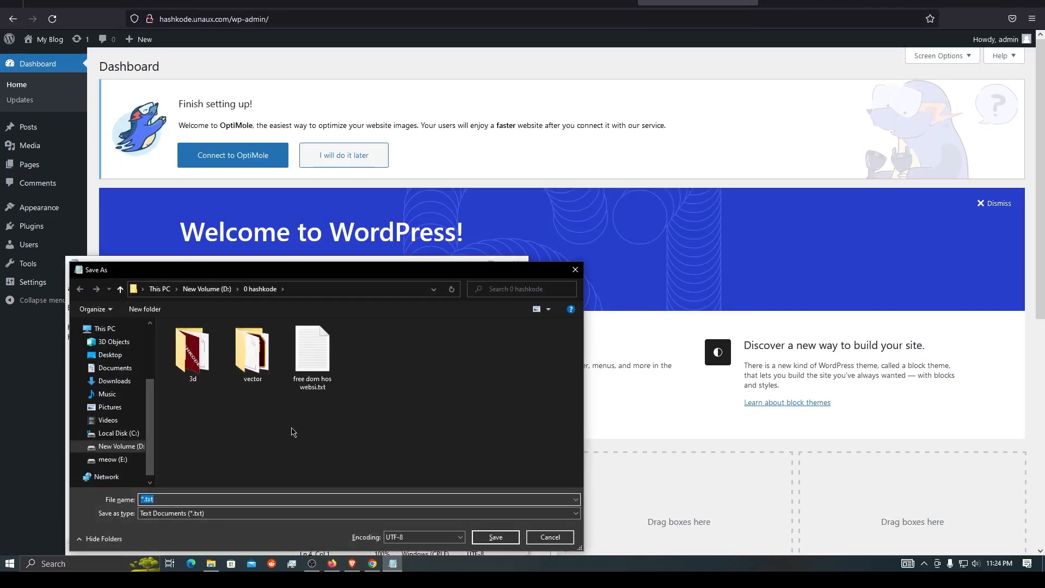
click(540, 538)
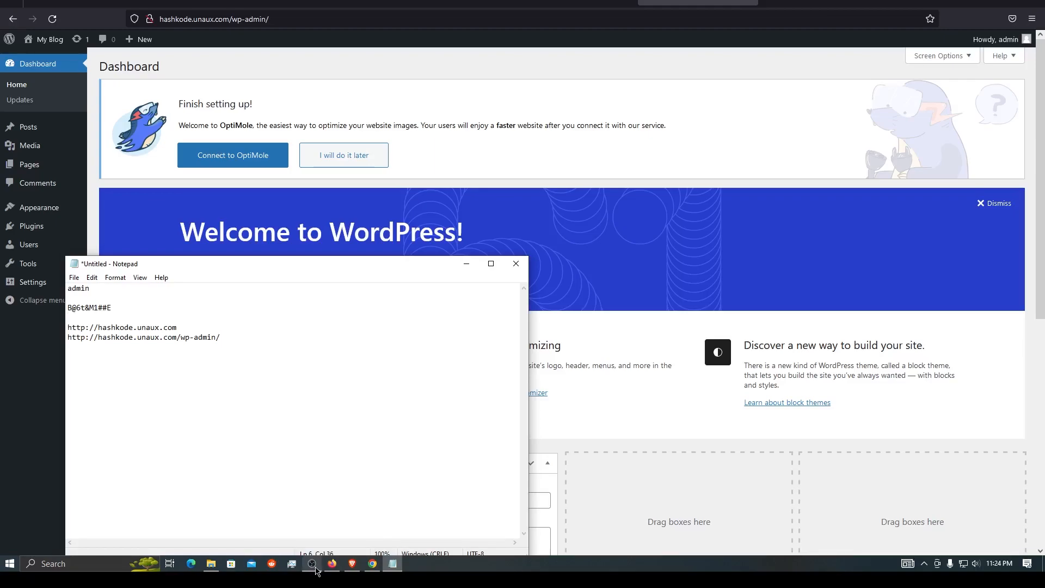
mouse_move(315, 568)
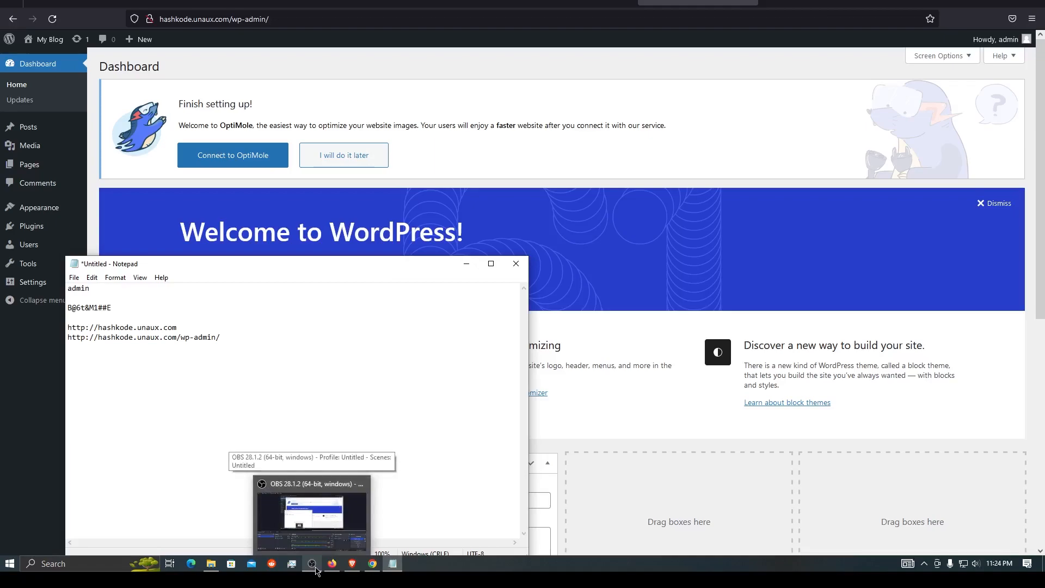